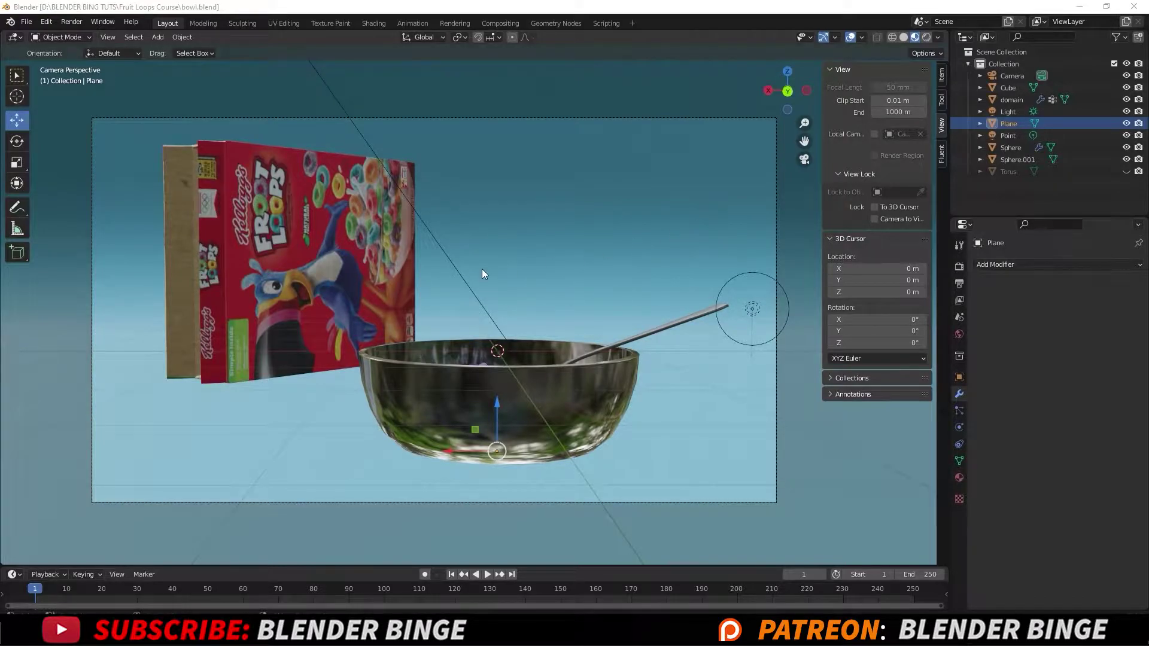
# Step: Orbit and zoom the view to look into the cereal bowl from several angles
pyautogui.moveTo(476, 205); pyautogui.dragTo(515, 289, button='middle')
pyautogui.scroll(3, 541, 357)
pyautogui.scroll(-3, 540, 357)
pyautogui.moveTo(559, 382); pyautogui.dragTo(522, 346, button='middle')
pyautogui.scroll(2, 490, 297)
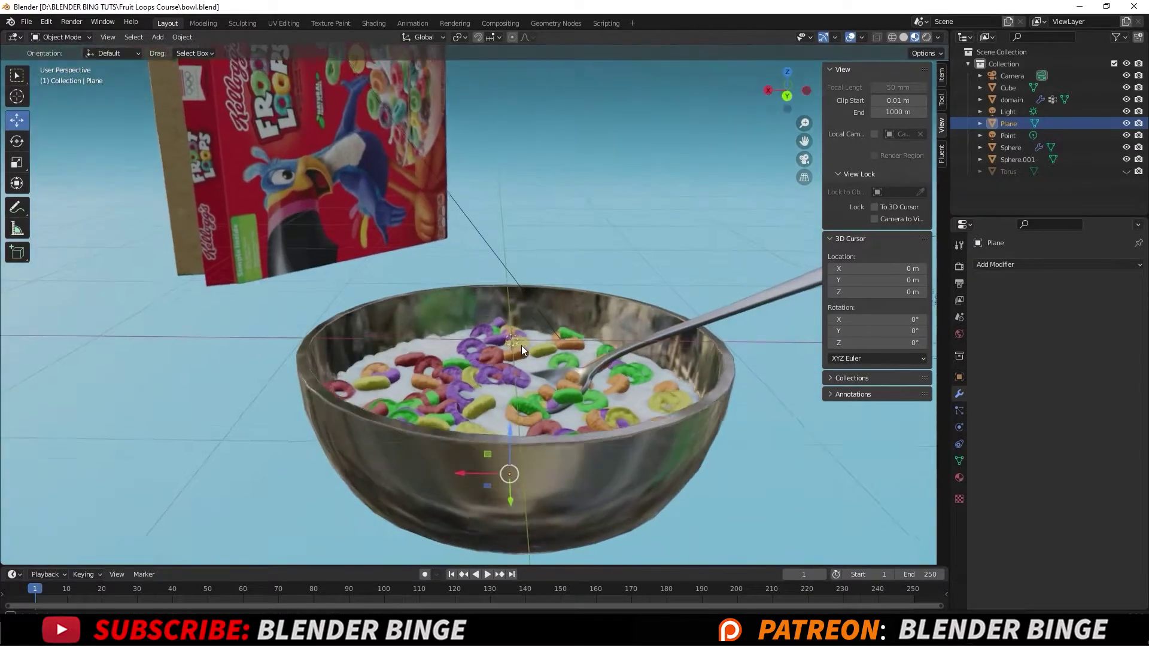
pyautogui.moveTo(430, 112); pyautogui.dragTo(447, 217, button='middle')
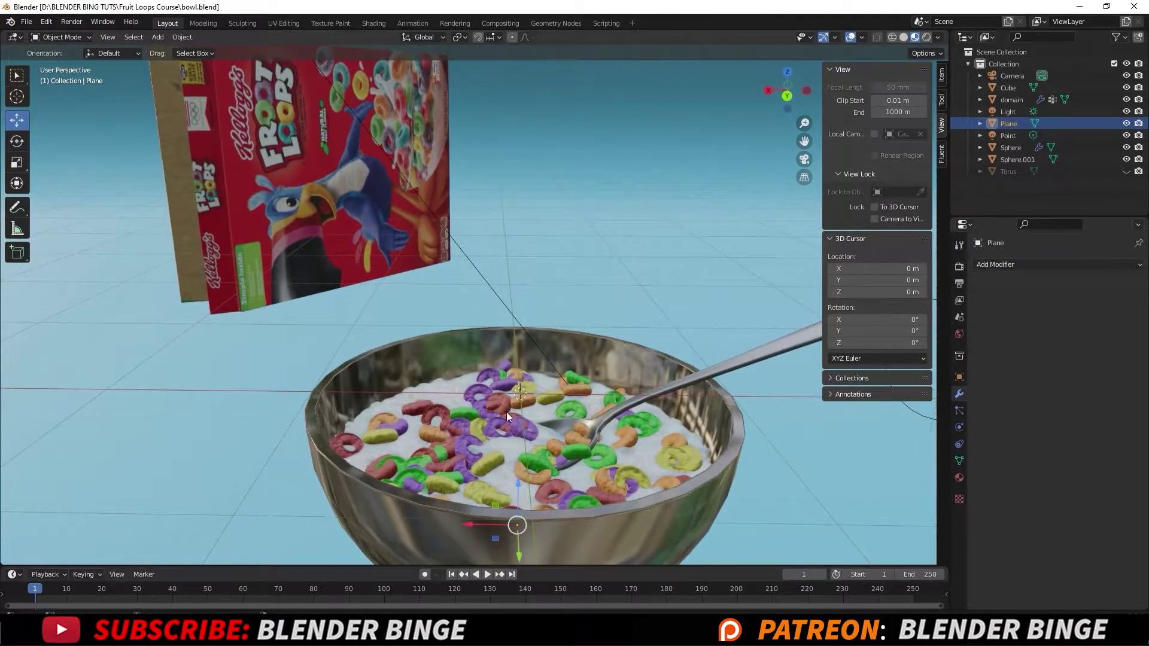
pyautogui.moveTo(508, 417); pyautogui.dragTo(512, 389, button='middle')
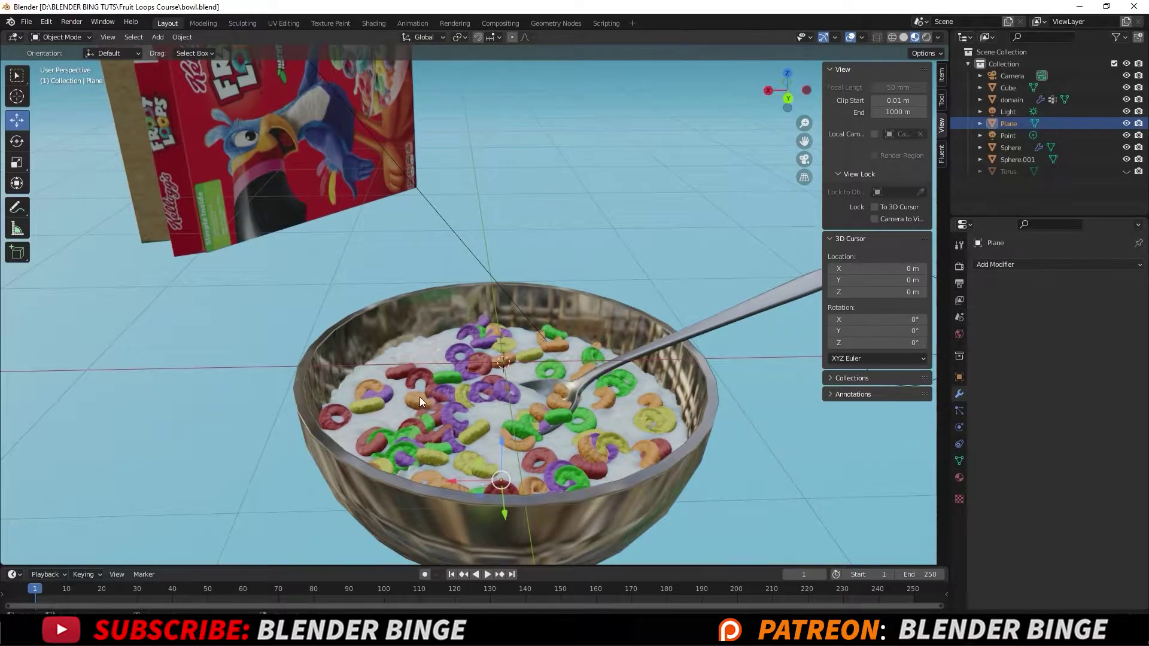
pyautogui.scroll(-5, 419, 396)
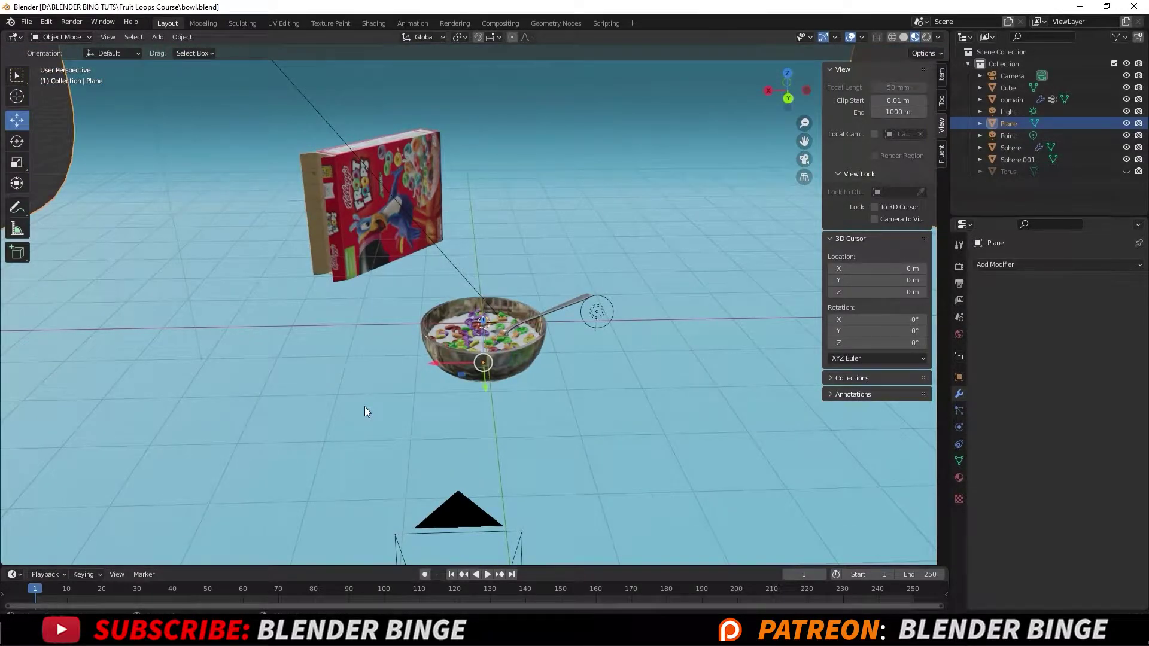
# Step: Unhide the loop torus with Alt+H and make it the active object
pyautogui.hotkey('alt', 'h')
pyautogui.scroll(5, 367, 325)
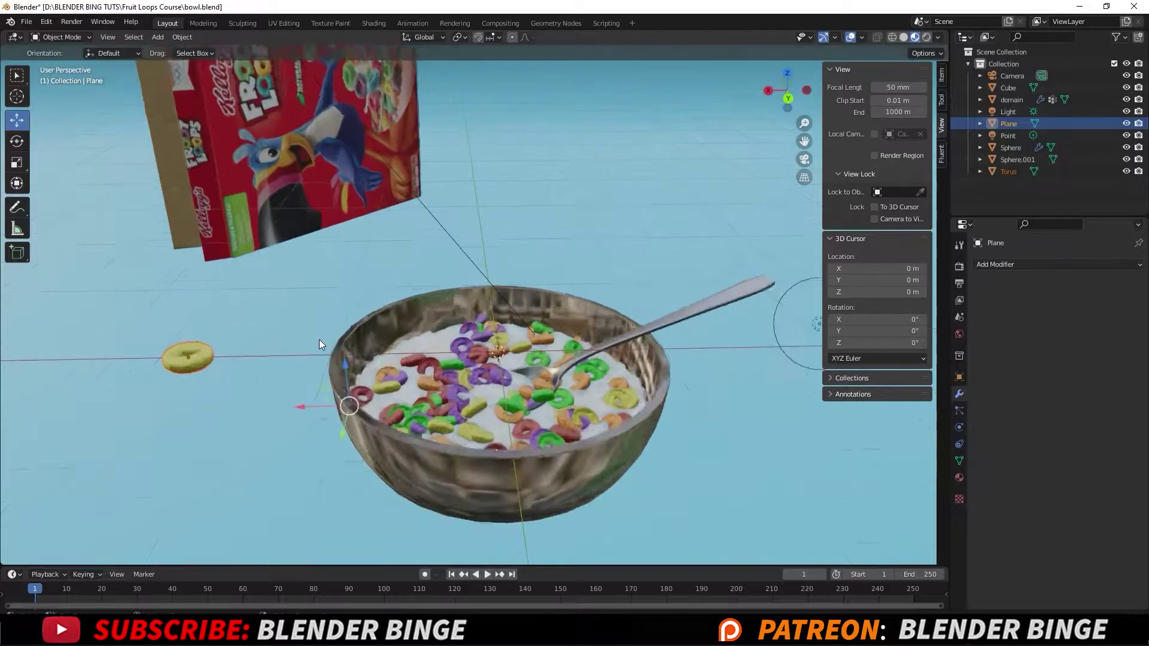
pyautogui.scroll(1, 319, 339)
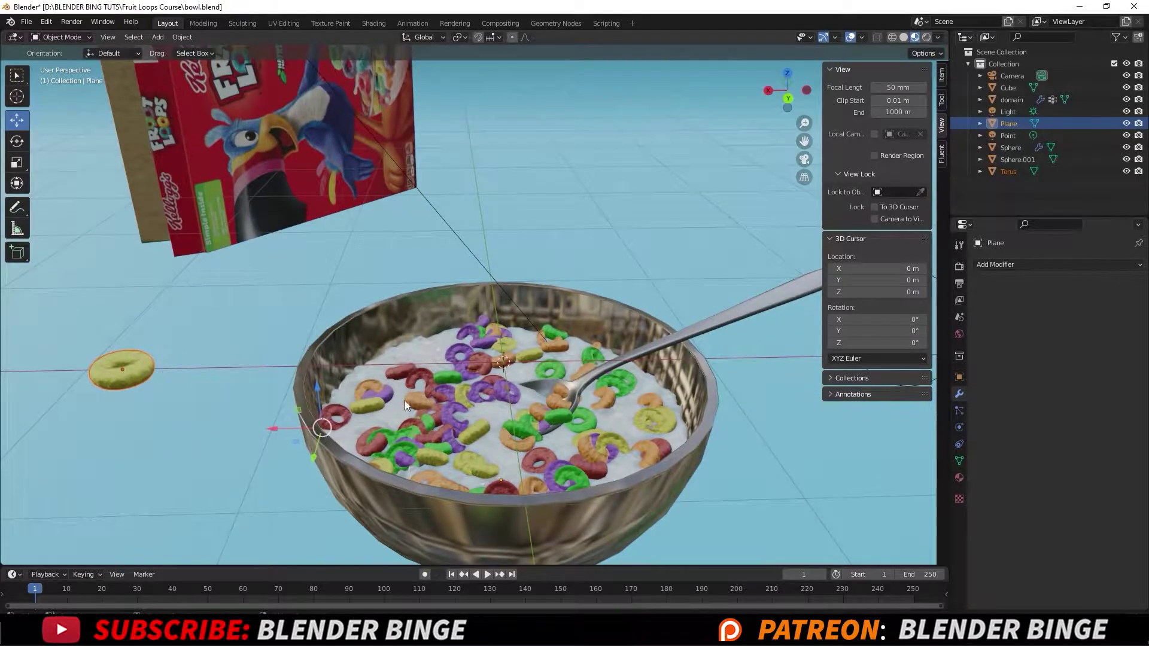
pyautogui.click(143, 363)
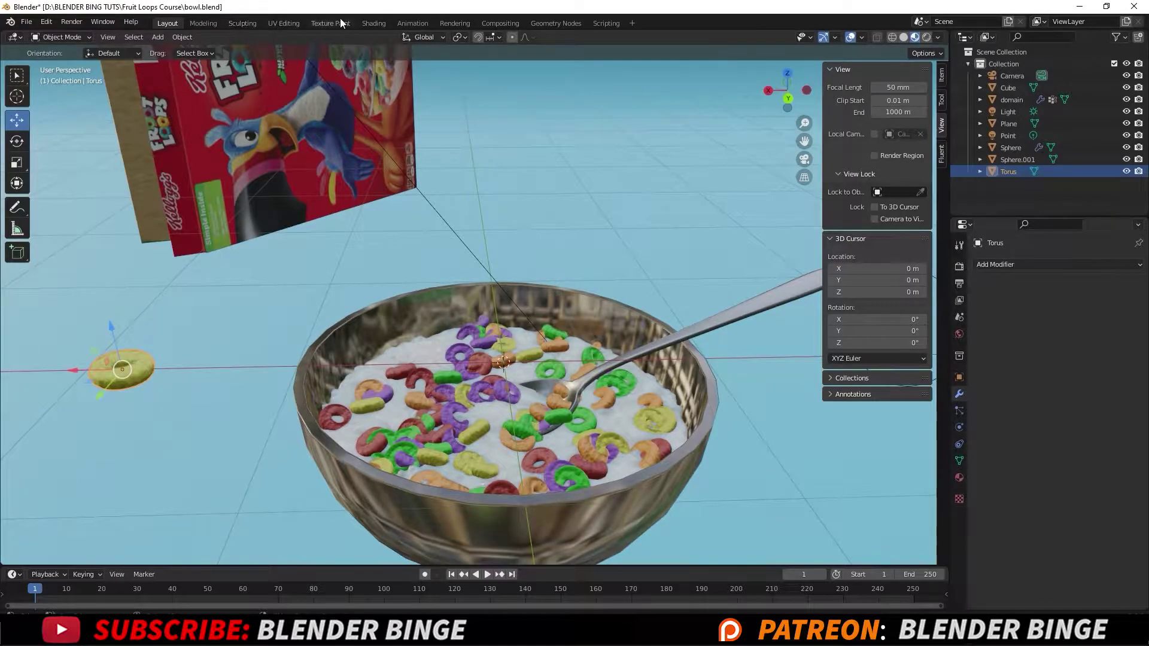
# Step: Switch to the Shading workspace with Material Preview and frame the ColorRamp node
pyautogui.click(371, 23)
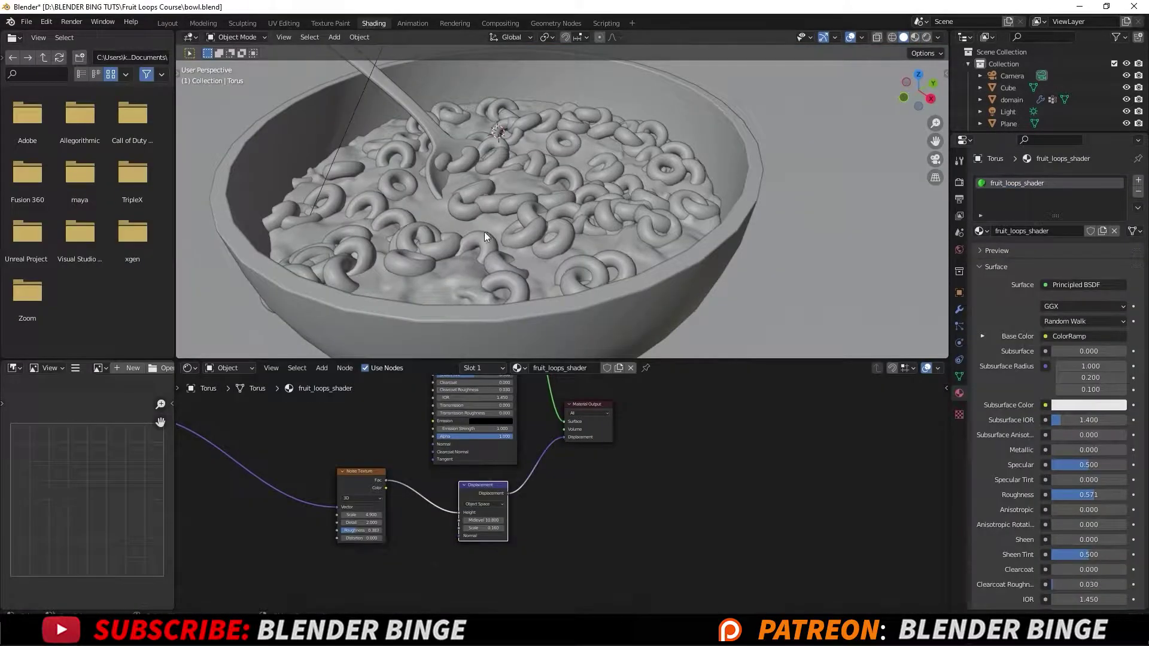
pyautogui.click(914, 37)
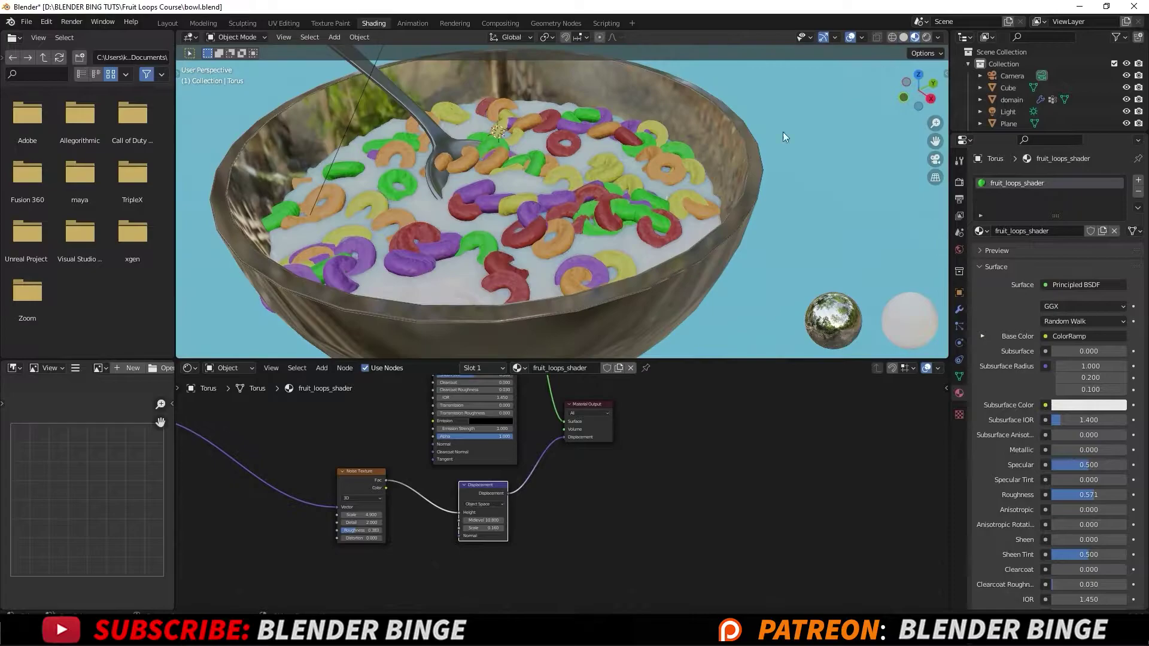
pyautogui.moveTo(404, 464); pyautogui.dragTo(553, 443, button='middle')
pyautogui.scroll(1, 539, 440)
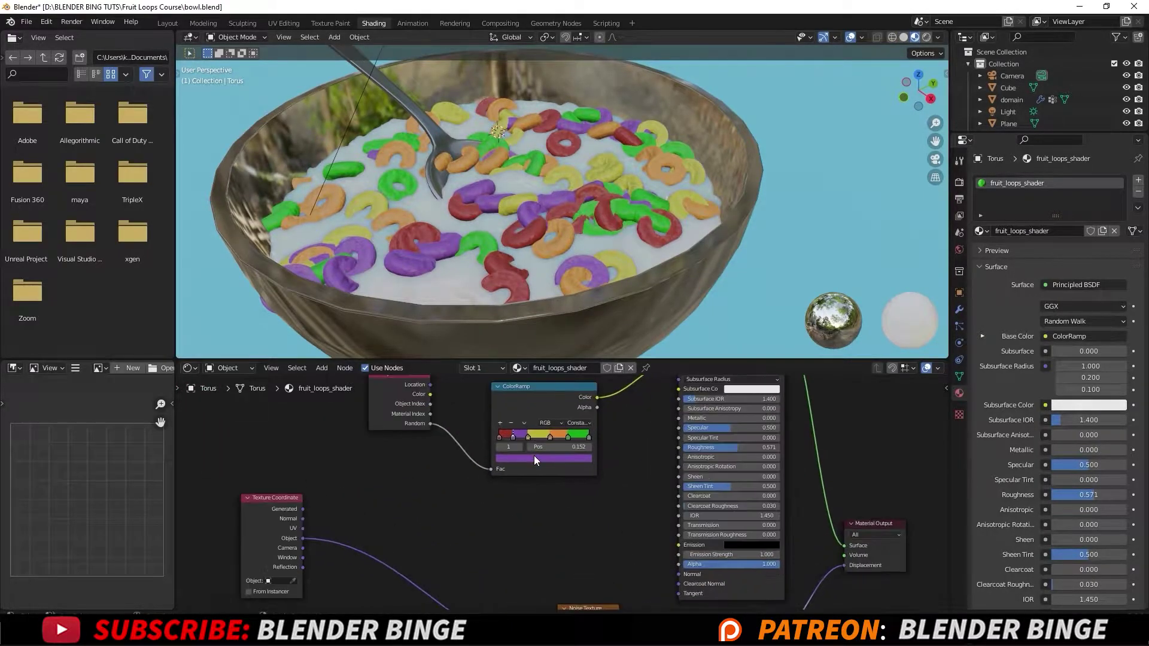
pyautogui.scroll(3, 539, 425)
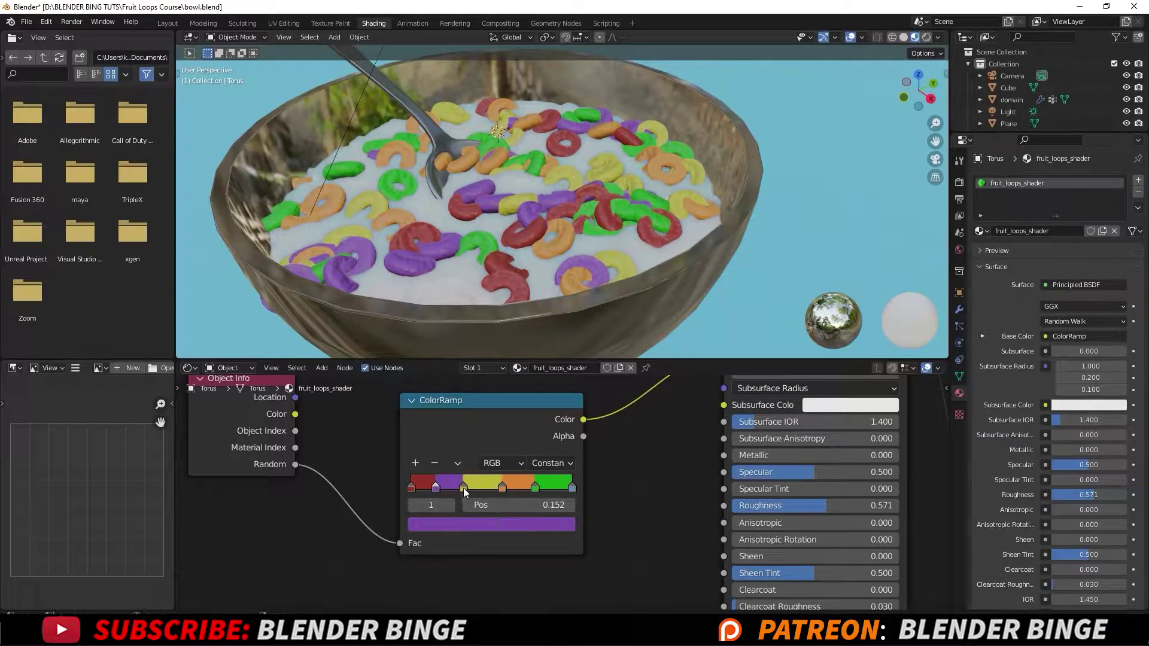
# Step: Move the yellow stop to 0.386, add a blue stop, and move the orange stop to 0.623
pyautogui.moveTo(464, 488); pyautogui.dragTo(467, 490)
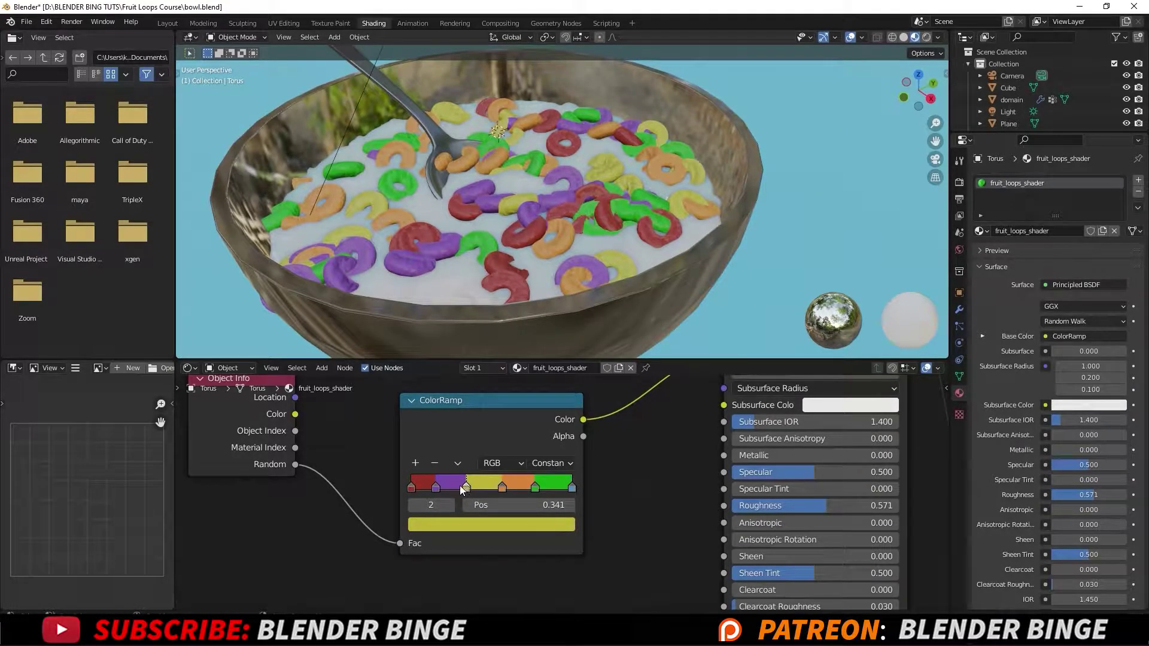
pyautogui.moveTo(462, 488); pyautogui.dragTo(475, 490)
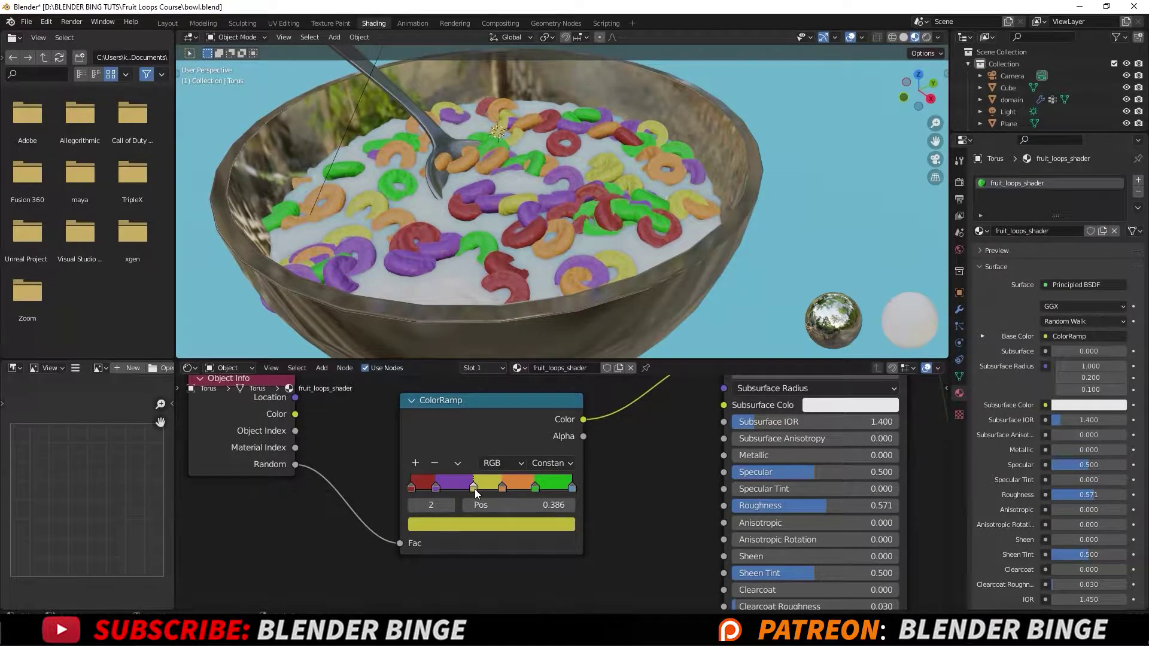
pyautogui.click(436, 487)
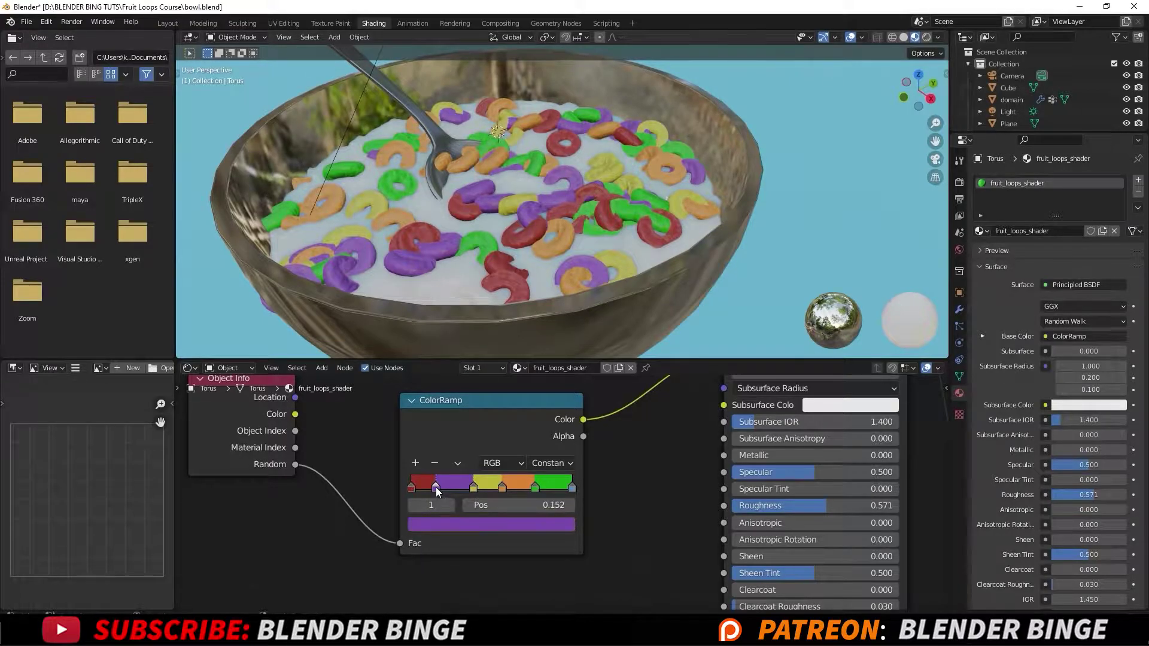
pyautogui.click(414, 465)
pyautogui.moveTo(436, 494)
pyautogui.mouseDown()
pyautogui.moveTo(457, 492)
pyautogui.moveTo(439, 490)
pyautogui.mouseUp()
pyautogui.click(454, 526)
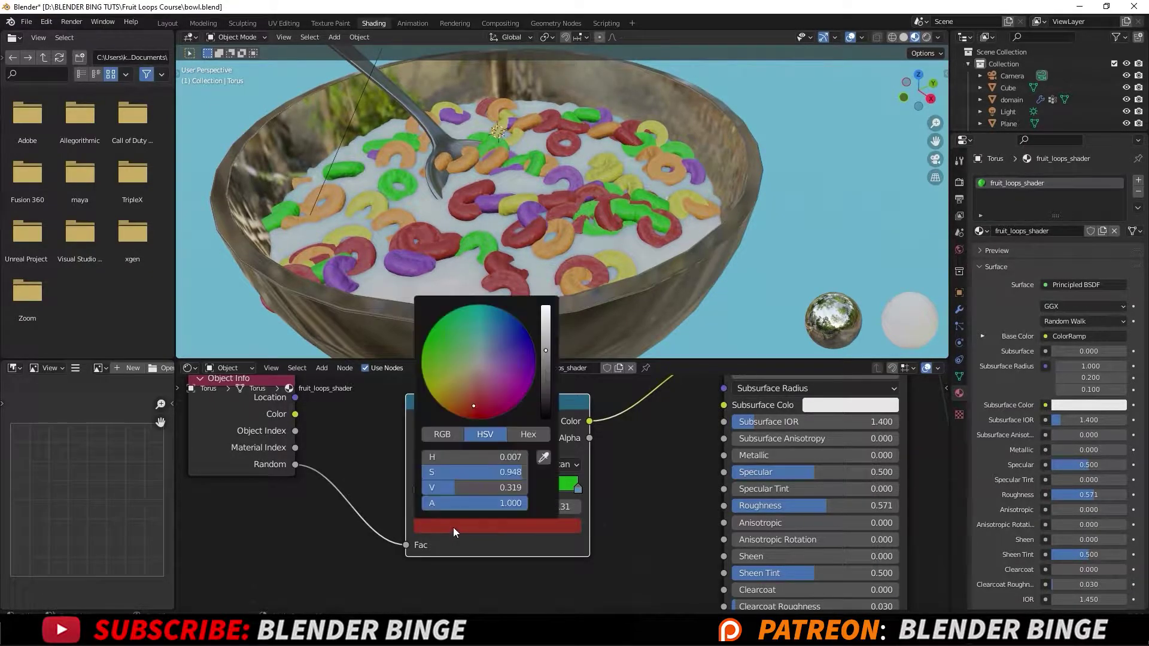
pyautogui.click(489, 336)
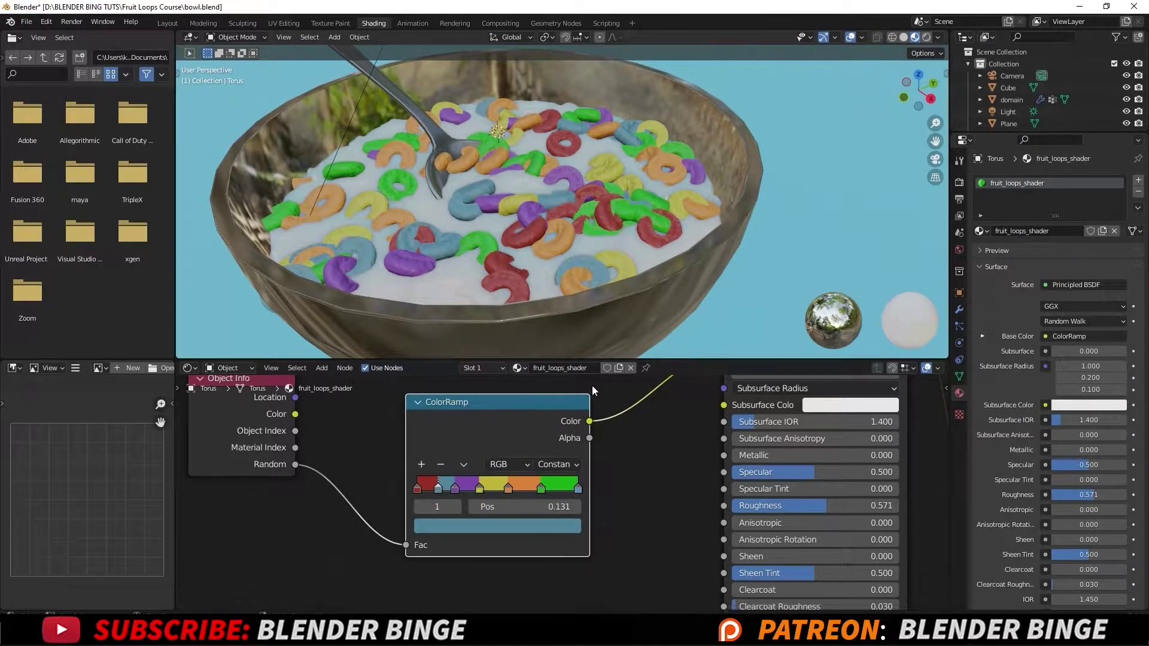
pyautogui.click(542, 488)
pyautogui.moveTo(509, 488); pyautogui.dragTo(460, 487)
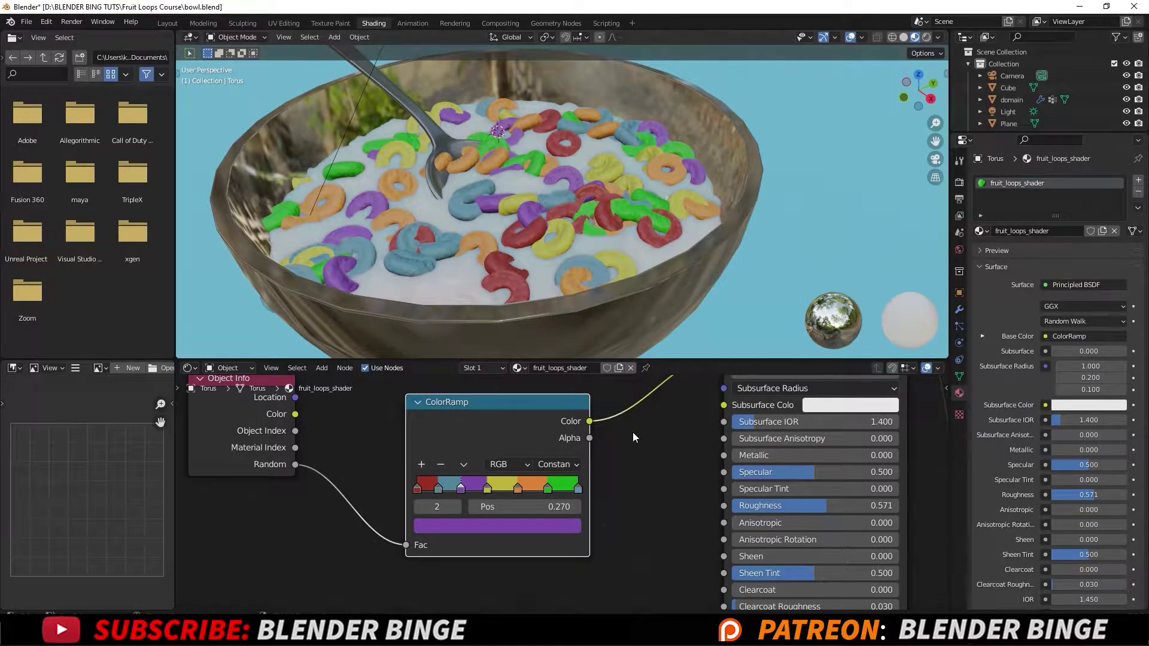
# Step: Box-select all nodes of the loop material and copy them
pyautogui.scroll(-7, 624, 428)
pyautogui.moveTo(630, 437); pyautogui.dragTo(677, 459, button='middle')
pyautogui.moveTo(654, 414); pyautogui.dragTo(406, 566)
pyautogui.rightClick(433, 508)
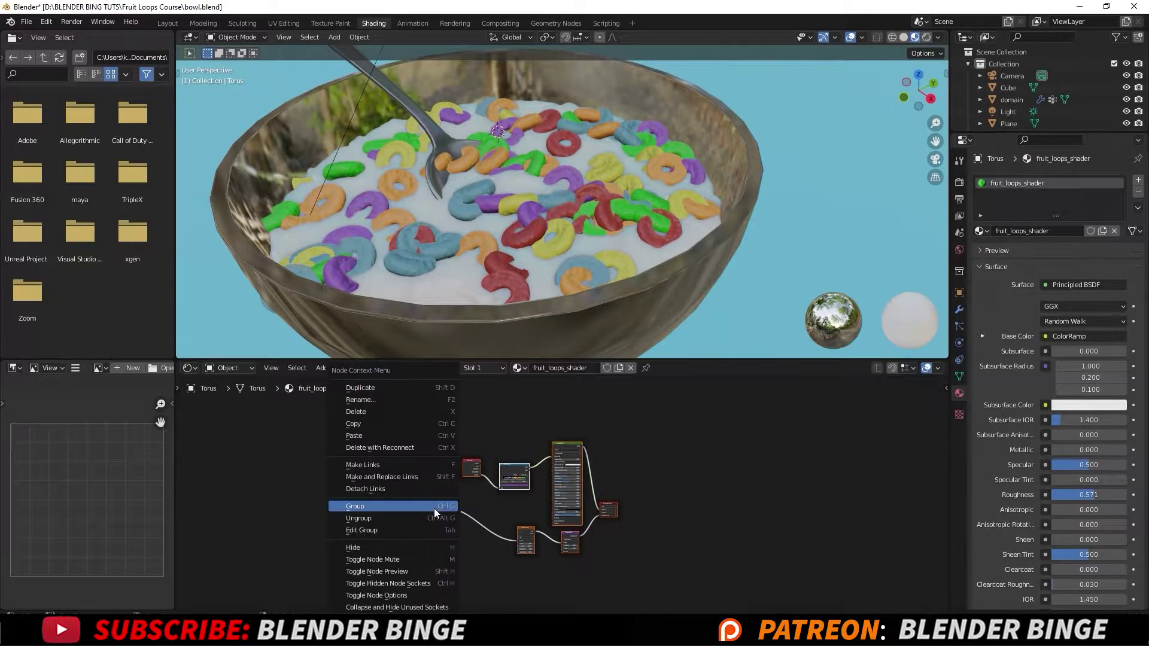
pyautogui.click(379, 423)
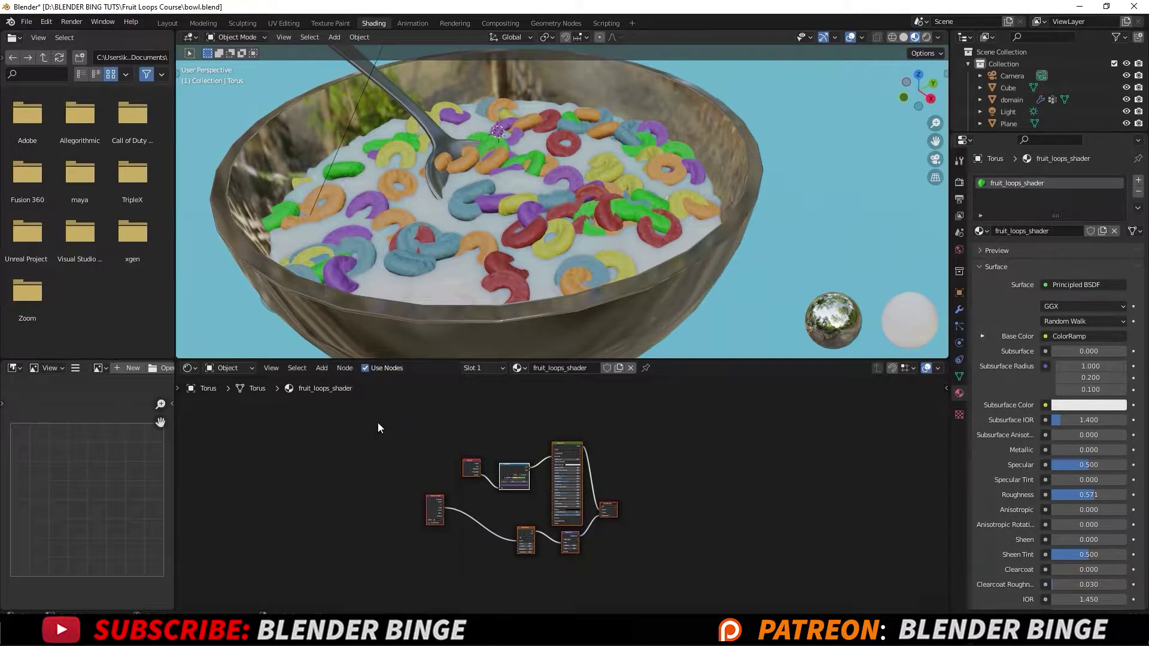
# Step: Back in Layout, lower the loop torus about 0.68 m on Z beside the bowl
pyautogui.click(167, 23)
pyautogui.scroll(-5, 444, 286)
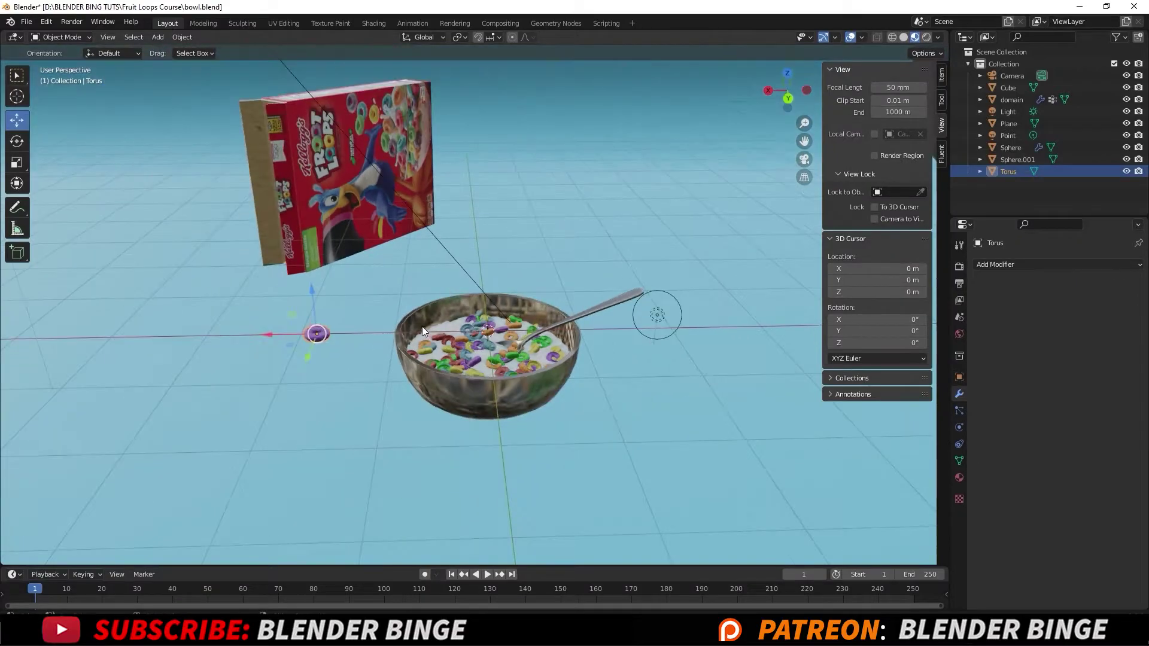
pyautogui.keyDown('shift'); pyautogui.moveTo(337, 319); pyautogui.dragTo(421, 299, button='middle'); pyautogui.keyUp('shift')
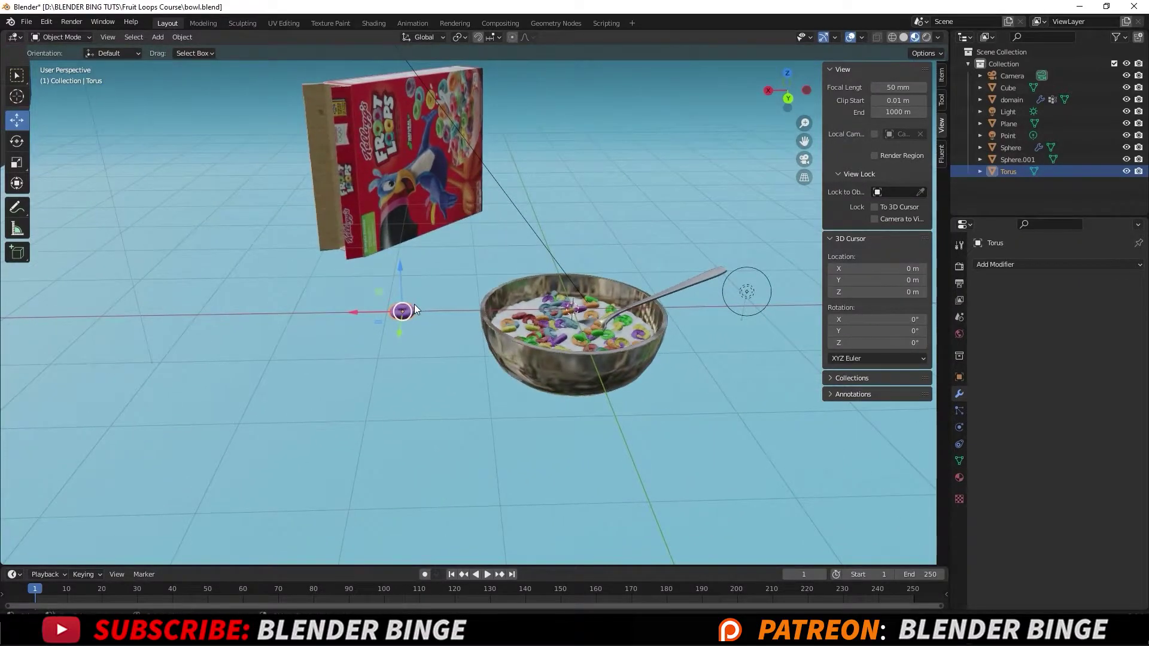
pyautogui.scroll(3, 414, 304)
pyautogui.scroll(4, 413, 303)
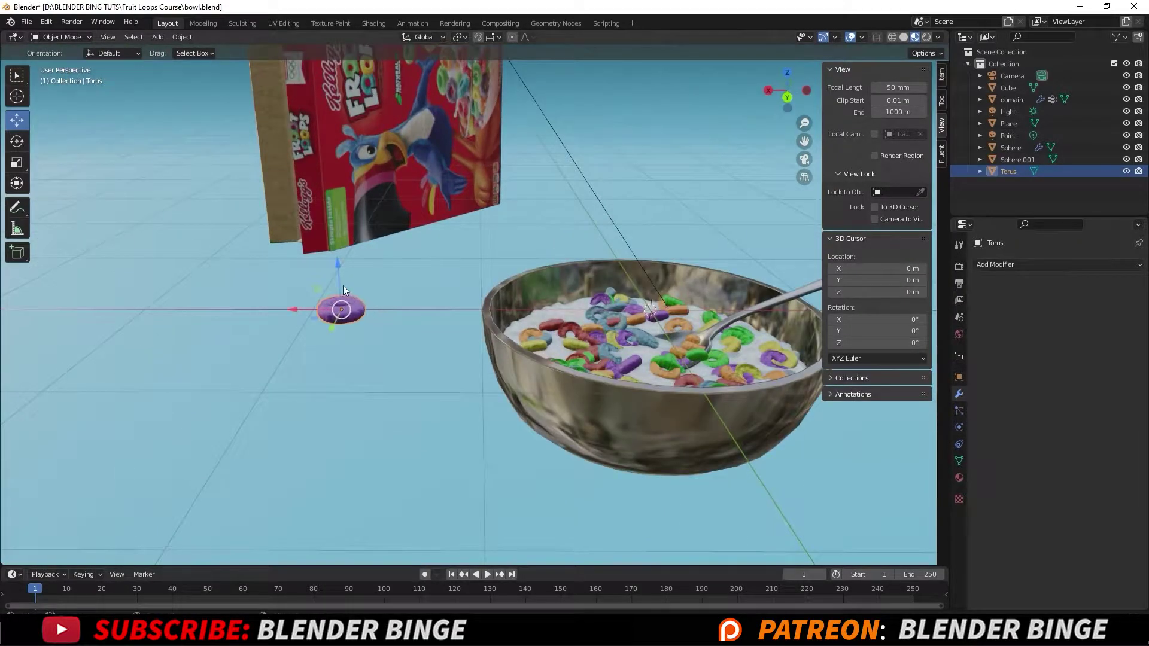
pyautogui.moveTo(339, 281); pyautogui.dragTo(350, 384)
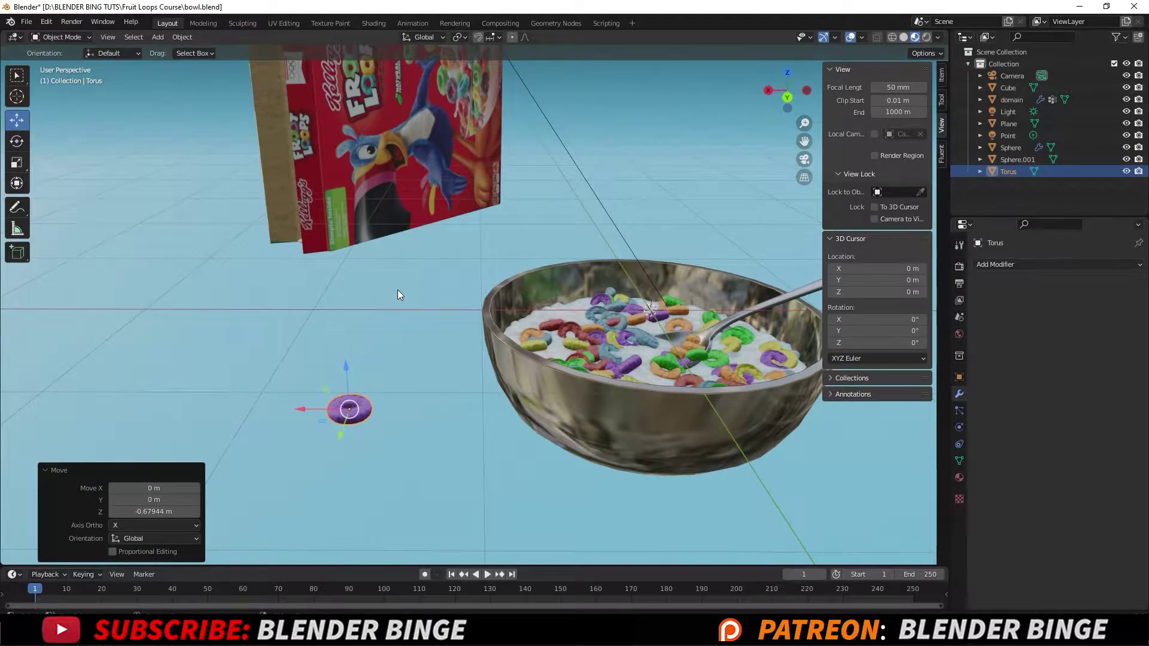
# Step: Check the camera view, orbit lower around the bowl, and cancel a scale to keep the loop's size
pyautogui.press('KP_0')
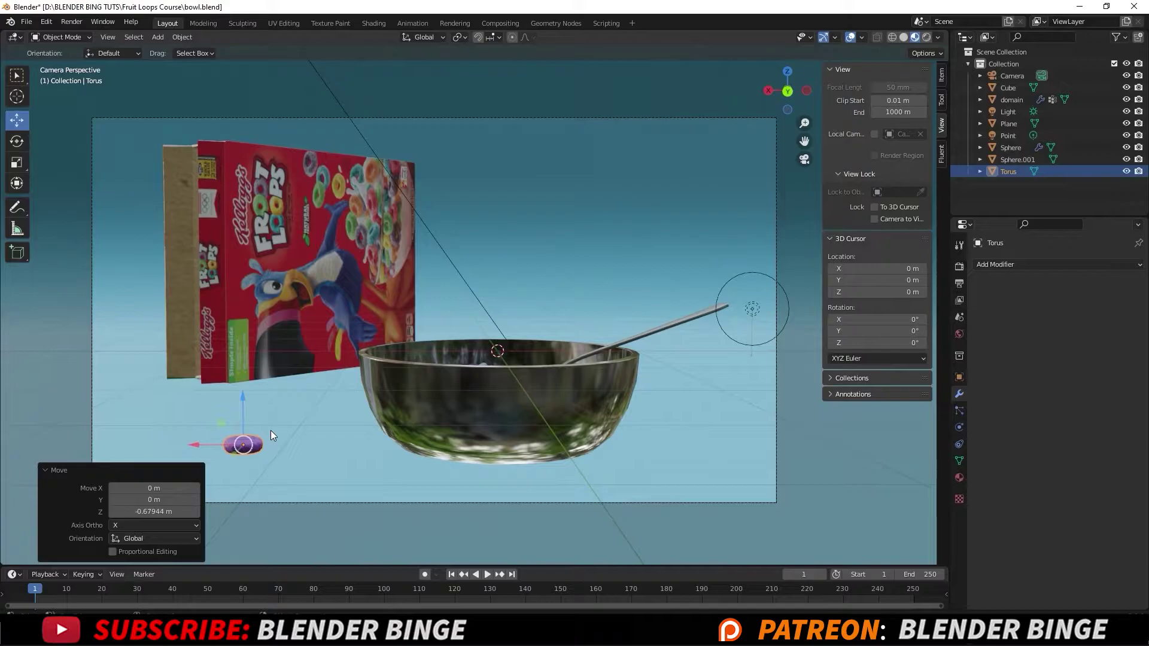
pyautogui.moveTo(443, 305); pyautogui.dragTo(494, 302, button='middle')
pyautogui.scroll(2, 429, 418)
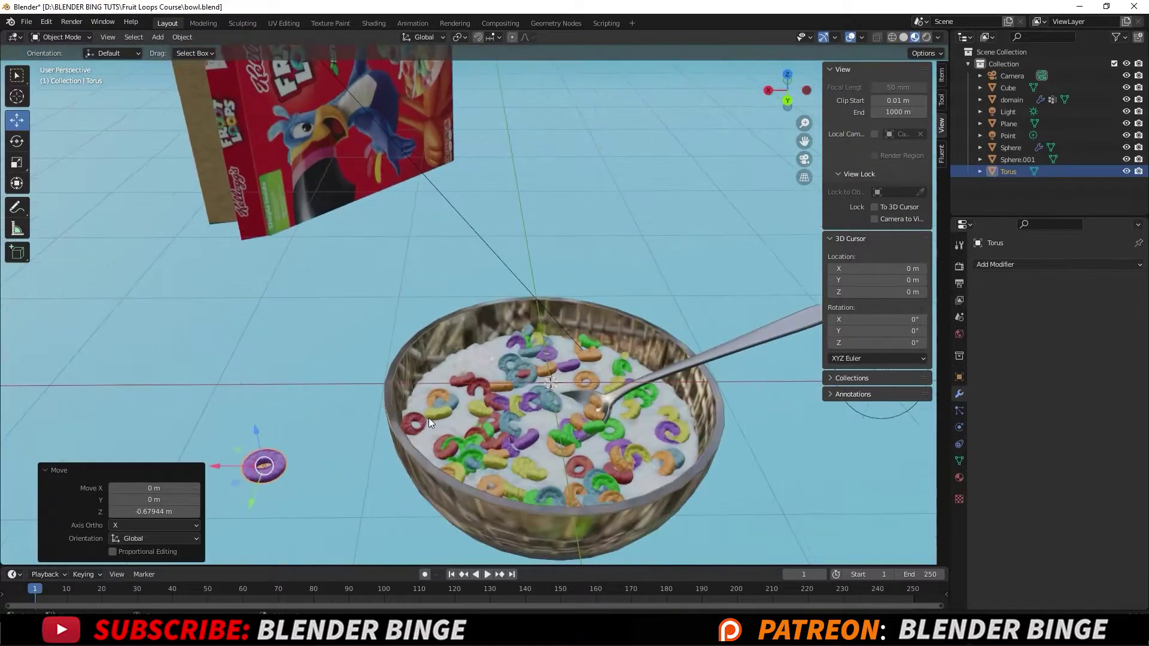
pyautogui.moveTo(428, 418); pyautogui.dragTo(358, 365, button='middle')
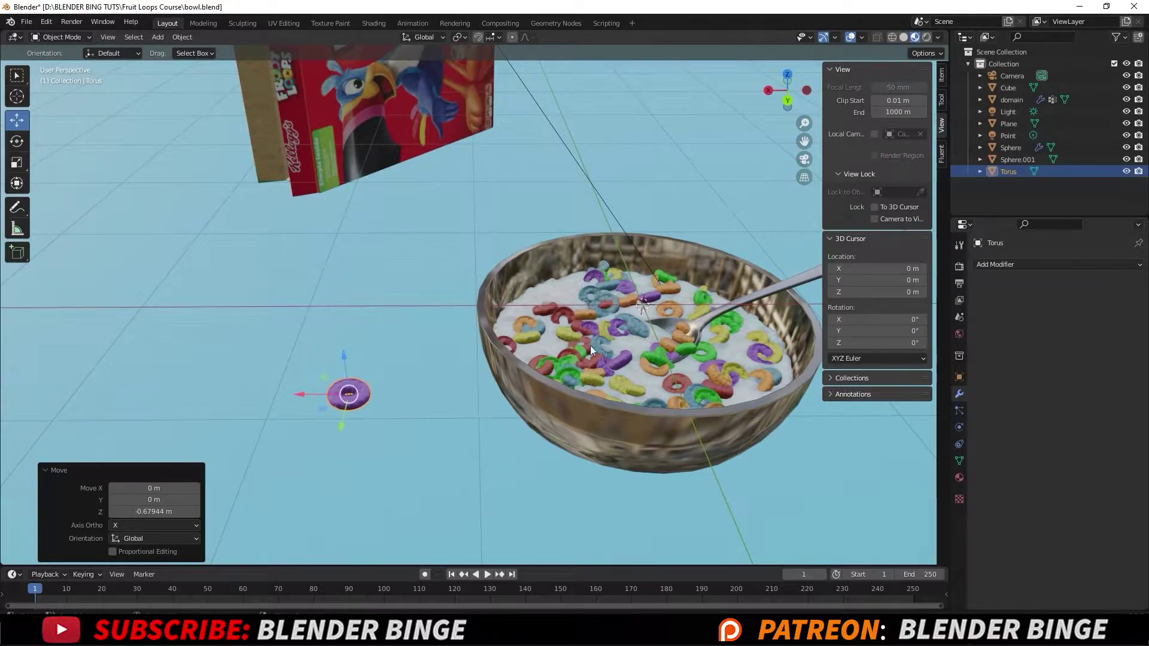
pyautogui.press('s')
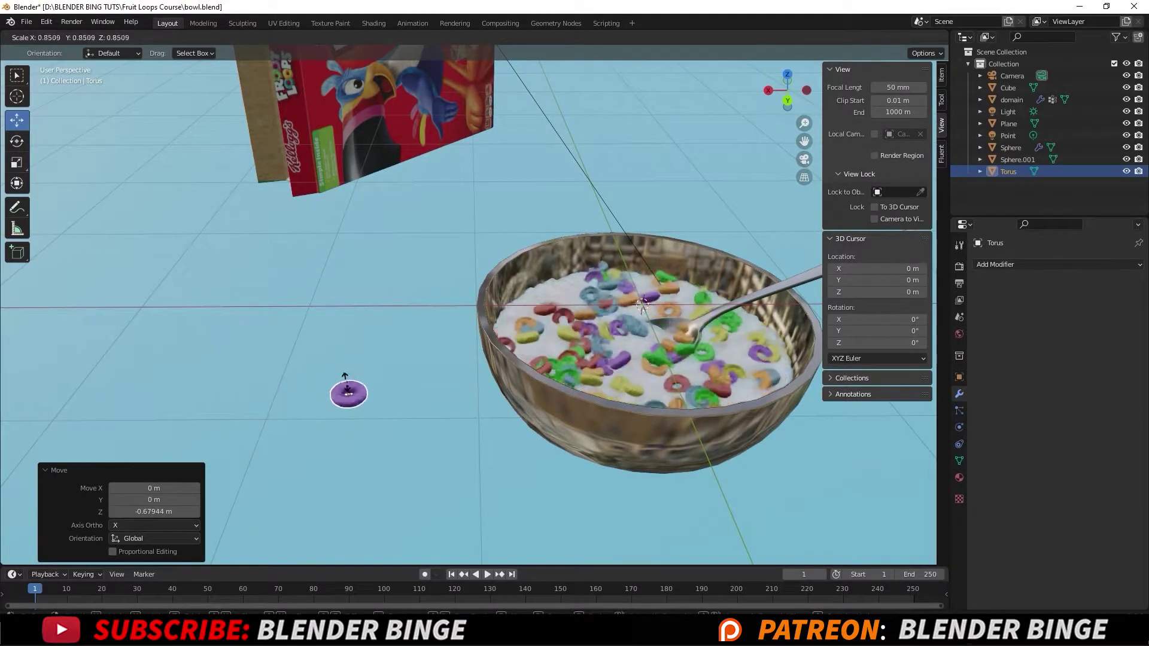
pyautogui.press('Escape')
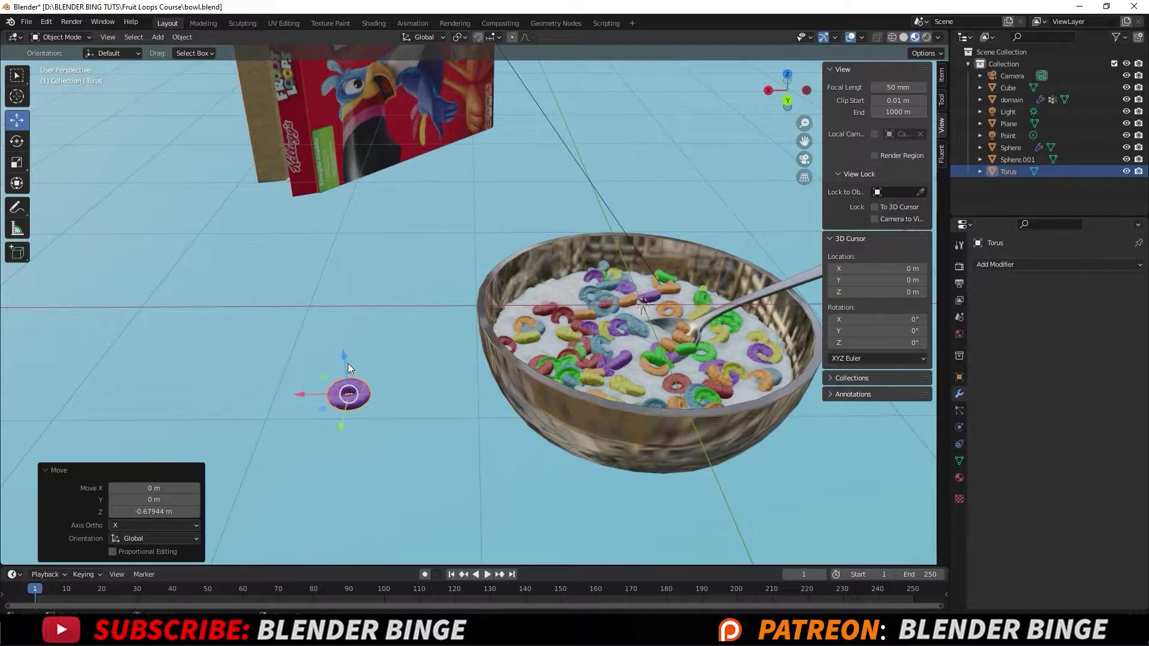
# Step: Lower the purple loop to the ground and duplicate it, moving one copy up and left
pyautogui.moveTo(343, 354); pyautogui.dragTo(357, 399)
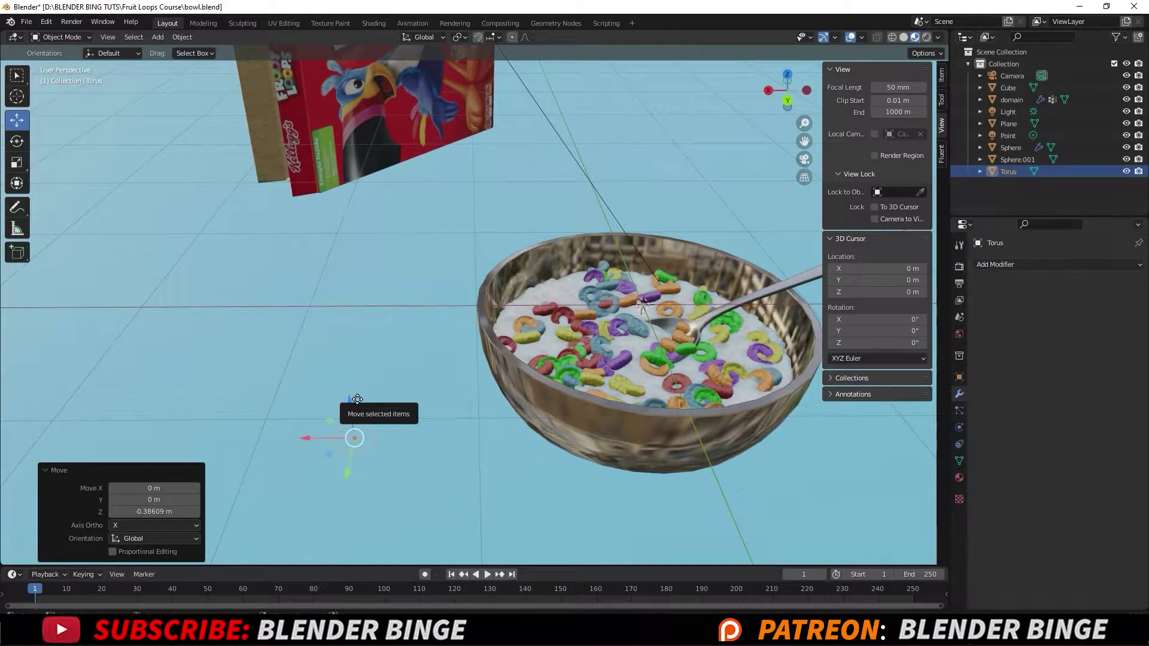
pyautogui.hotkey('shift', 'd')
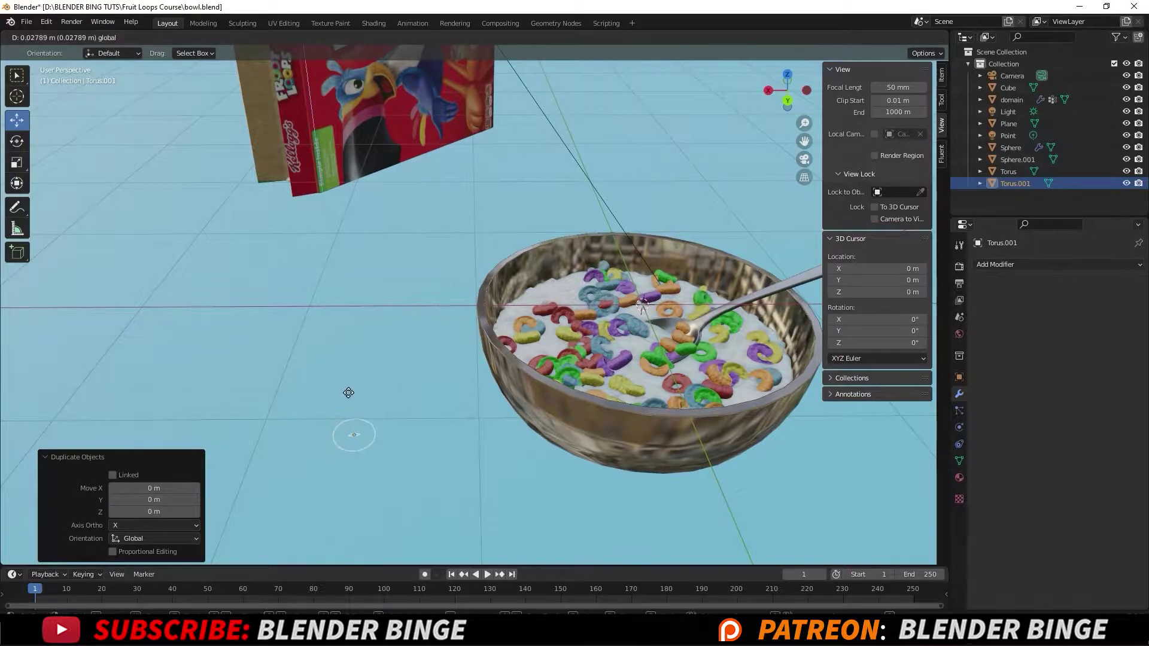
pyautogui.click(350, 355)
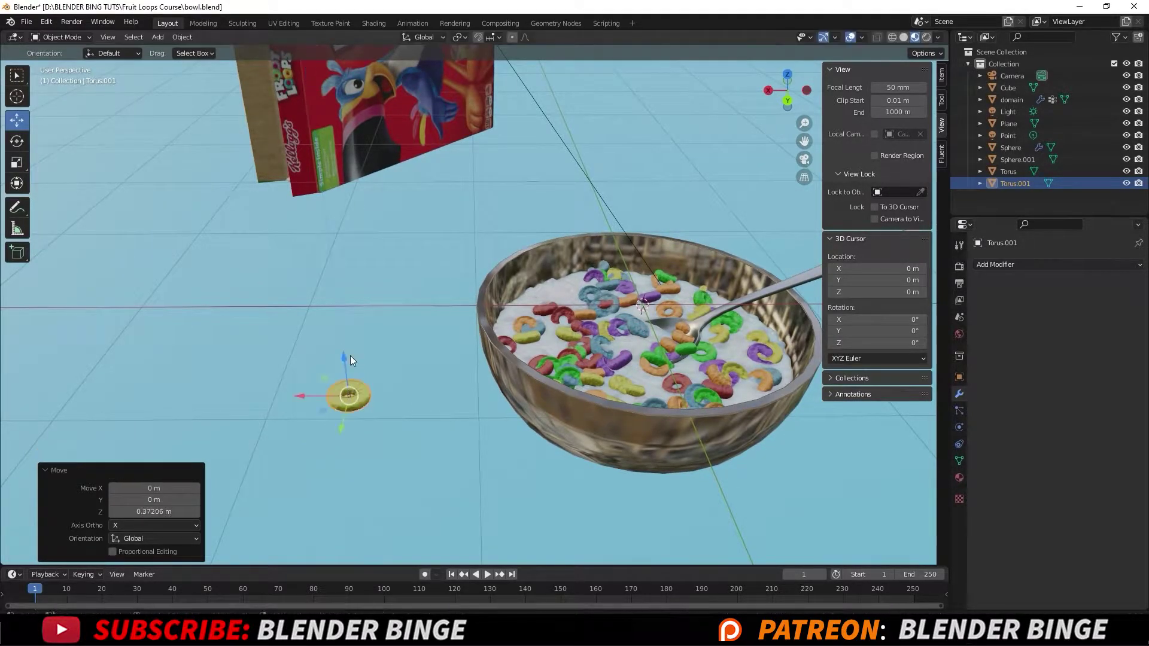
pyautogui.hotkey('shift', 'd')
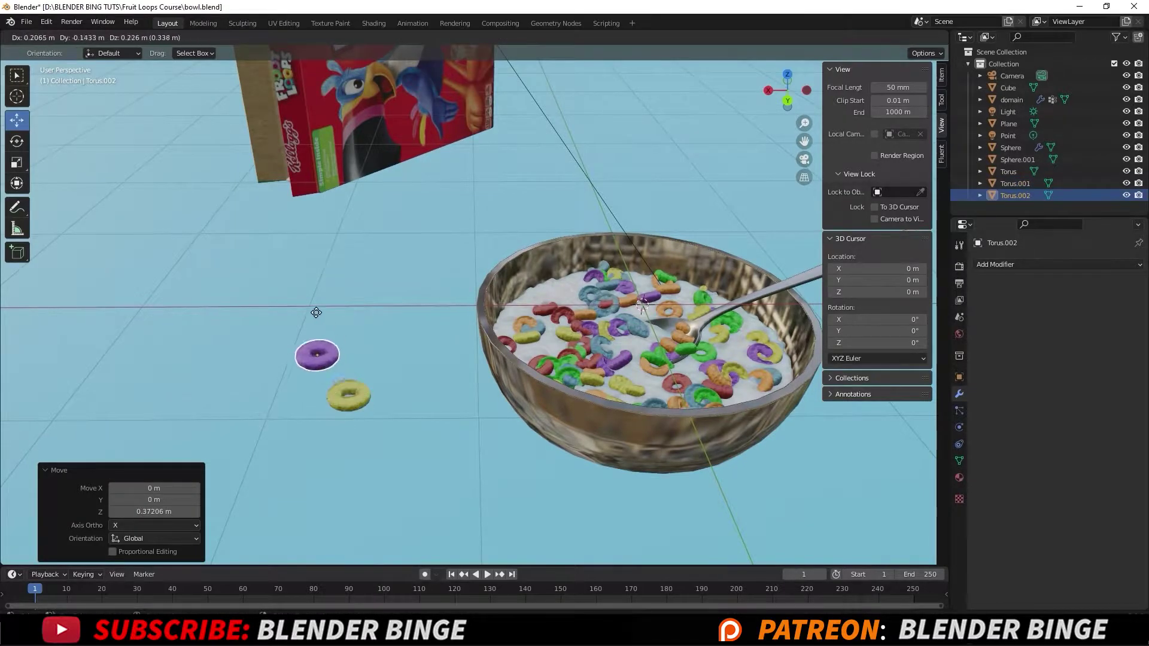
pyautogui.press('Escape')
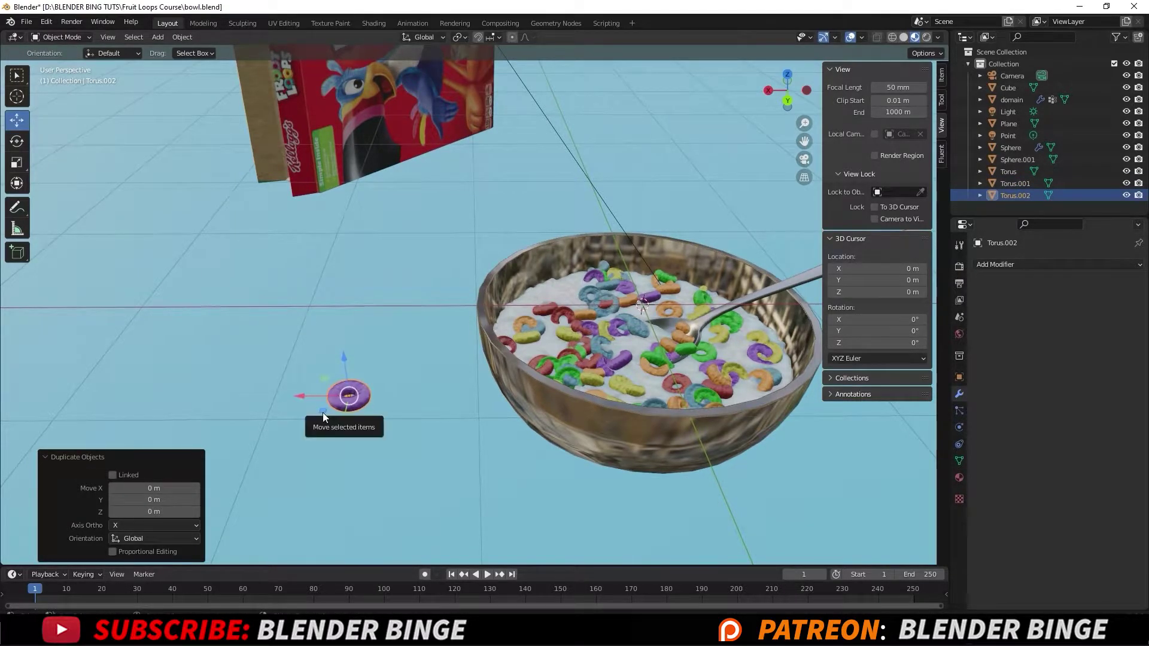
pyautogui.press('g')
pyautogui.click(269, 377)
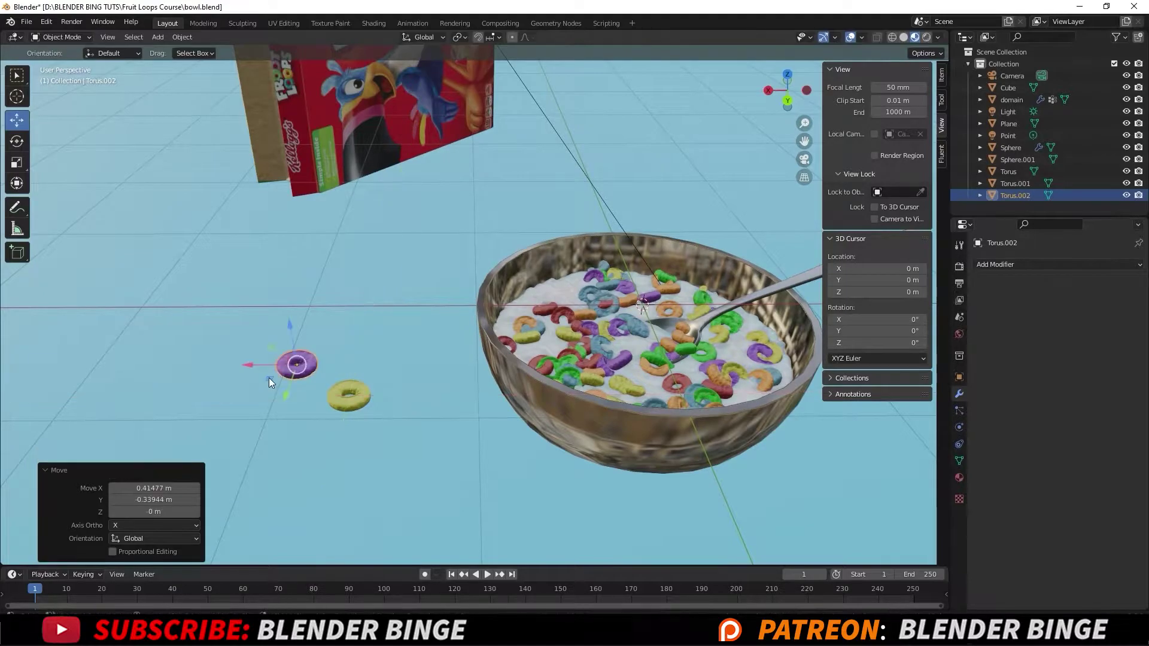
pyautogui.hotkey('shift', 'd')
pyautogui.press('Escape')
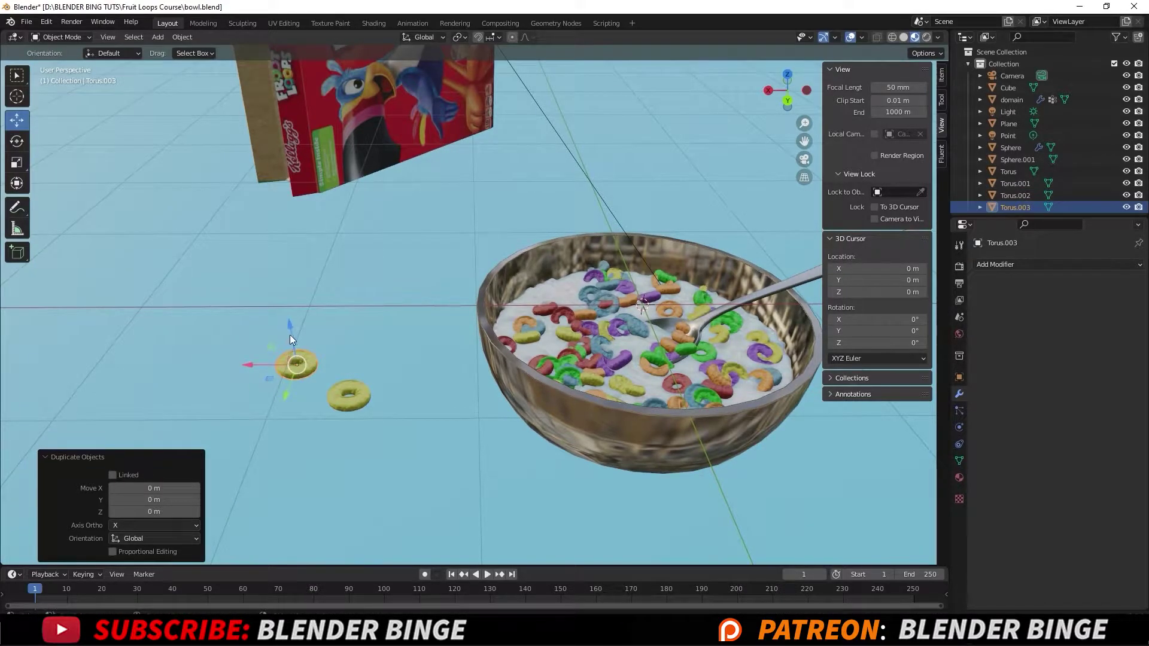
# Step: Raise the yellow copy above the purple loop and slide it left along X
pyautogui.moveTo(291, 338); pyautogui.dragTo(291, 327)
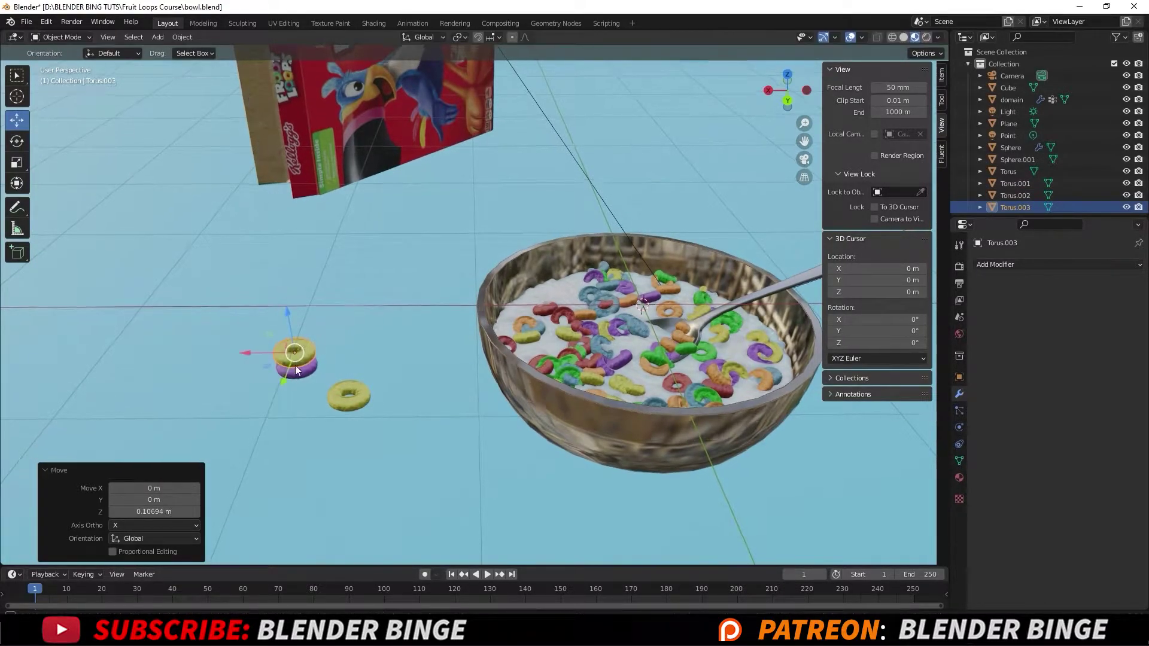
pyautogui.scroll(2, 267, 379)
pyautogui.keyDown('shift'); pyautogui.moveTo(267, 379); pyautogui.dragTo(532, 314, button='middle'); pyautogui.keyUp('shift')
pyautogui.scroll(4, 540, 297)
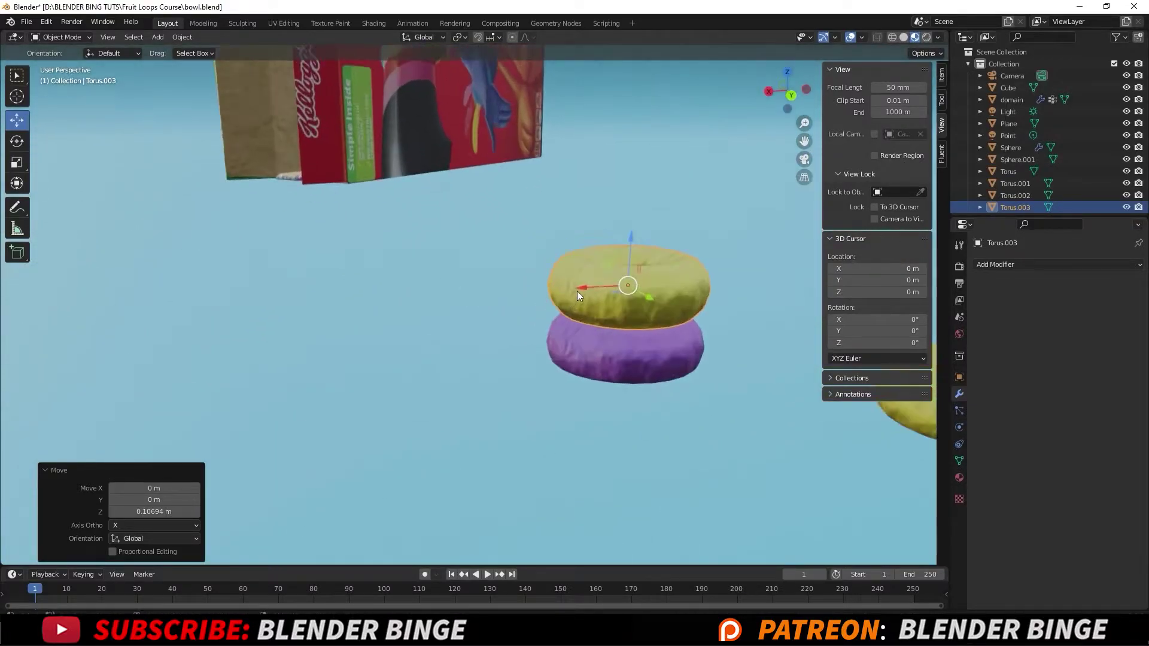
pyautogui.moveTo(578, 293); pyautogui.dragTo(494, 301)
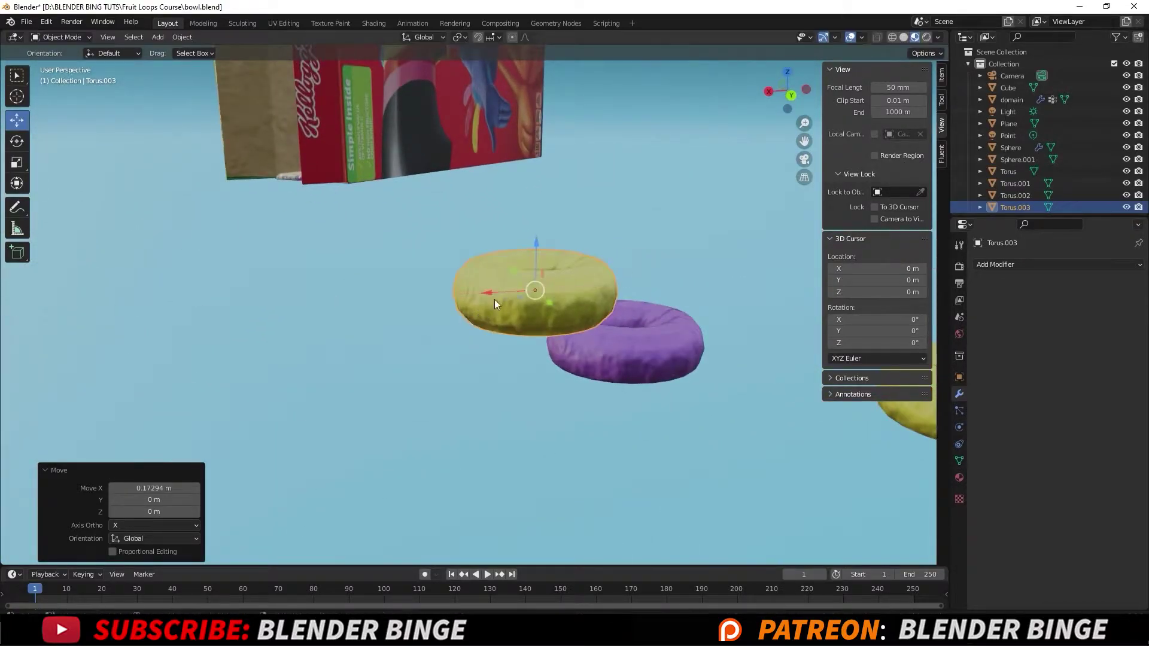
# Step: Tilt the yellow loop about 27.5° to lean on the purple one, then select Torus.001
pyautogui.click(17, 141)
pyautogui.moveTo(500, 266); pyautogui.dragTo(525, 286)
pyautogui.click(16, 121)
pyautogui.scroll(-8, 590, 291)
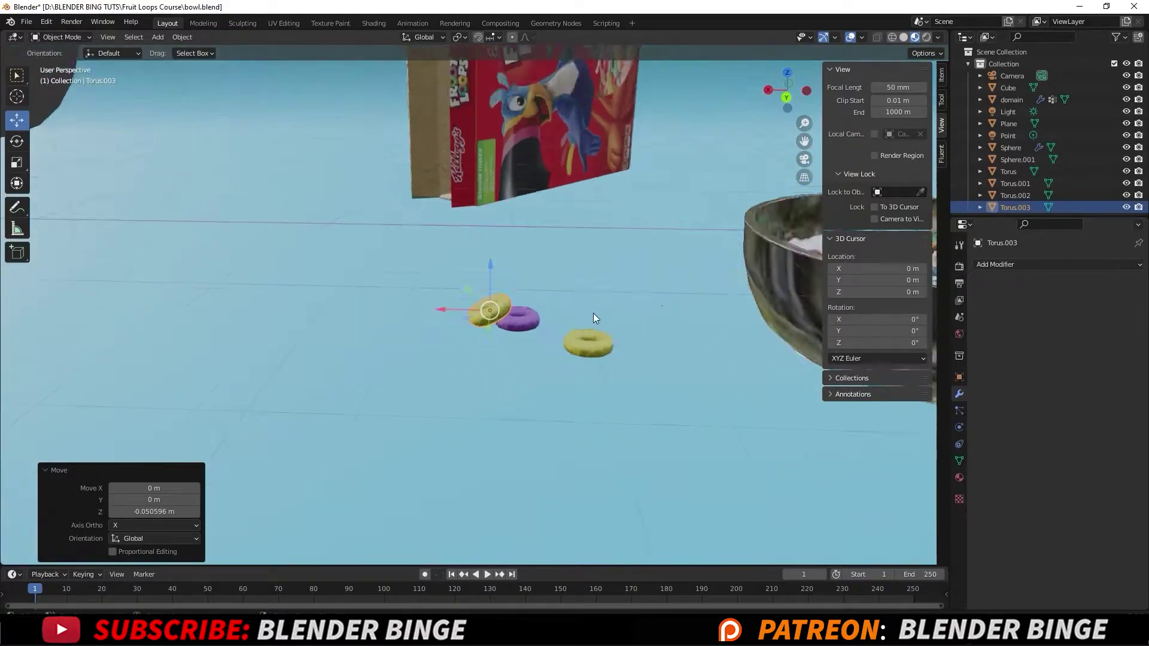
pyautogui.scroll(-3, 594, 313)
pyautogui.moveTo(605, 344); pyautogui.dragTo(550, 328, button='middle')
pyautogui.click(547, 327)
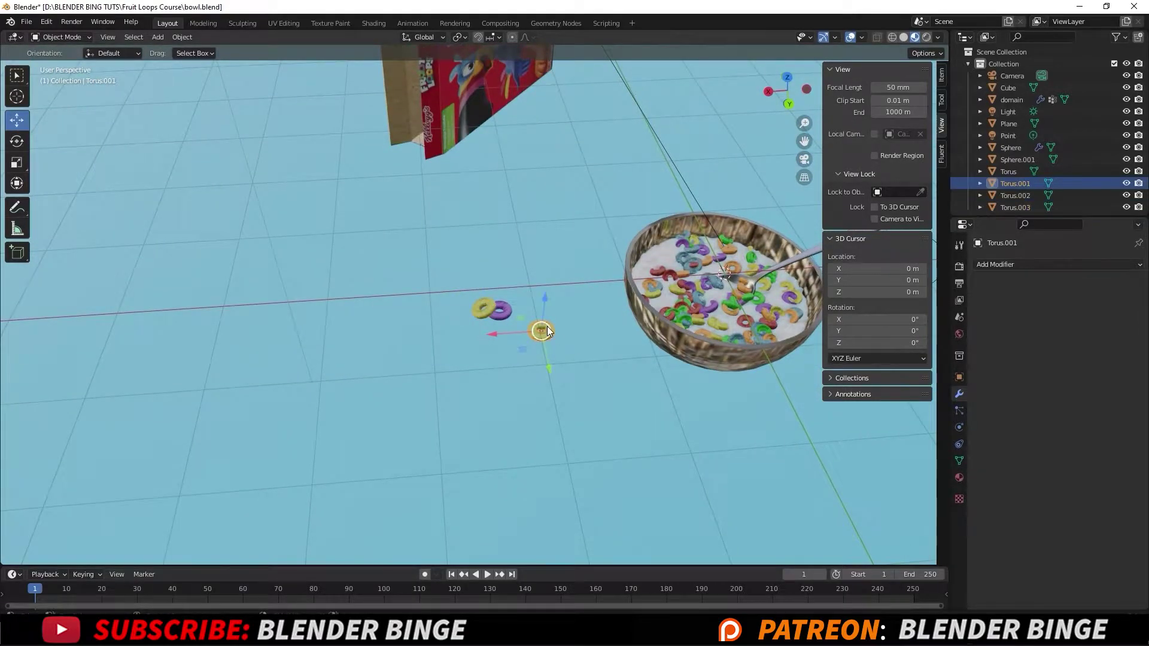
# Step: Duplicate the yellow loop and place the orange copy near the cereal box
pyautogui.hotkey('shift', 'd')
pyautogui.rightClick(547, 328)
pyautogui.press('g')
pyautogui.press('y')
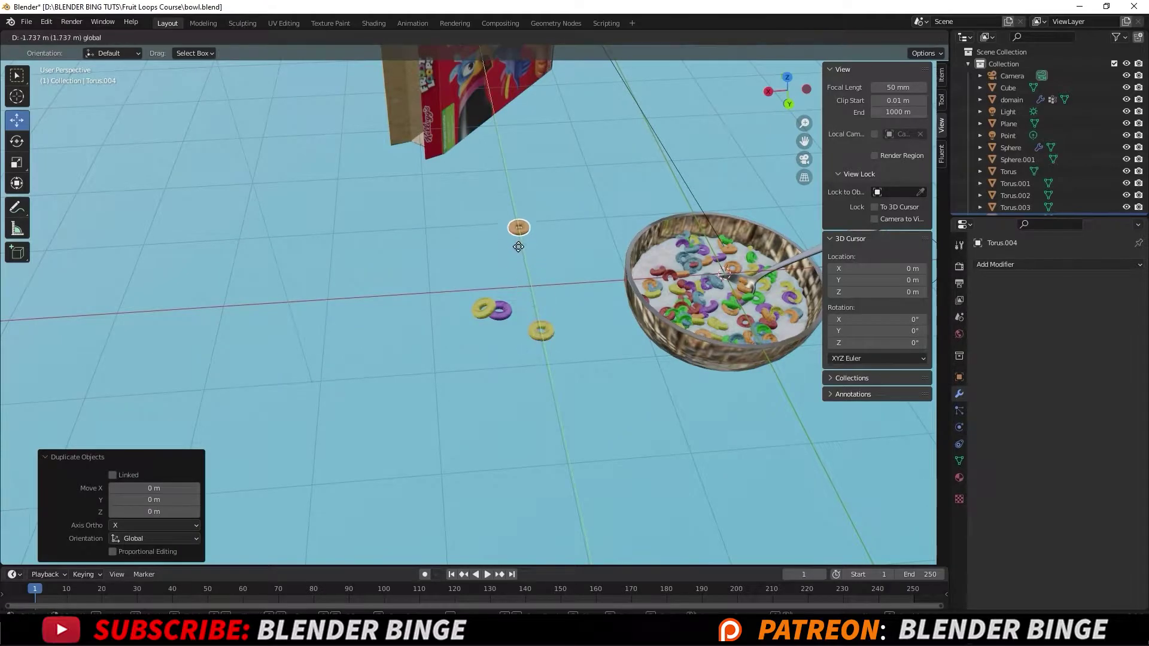
pyautogui.click(507, 212)
pyautogui.press('g')
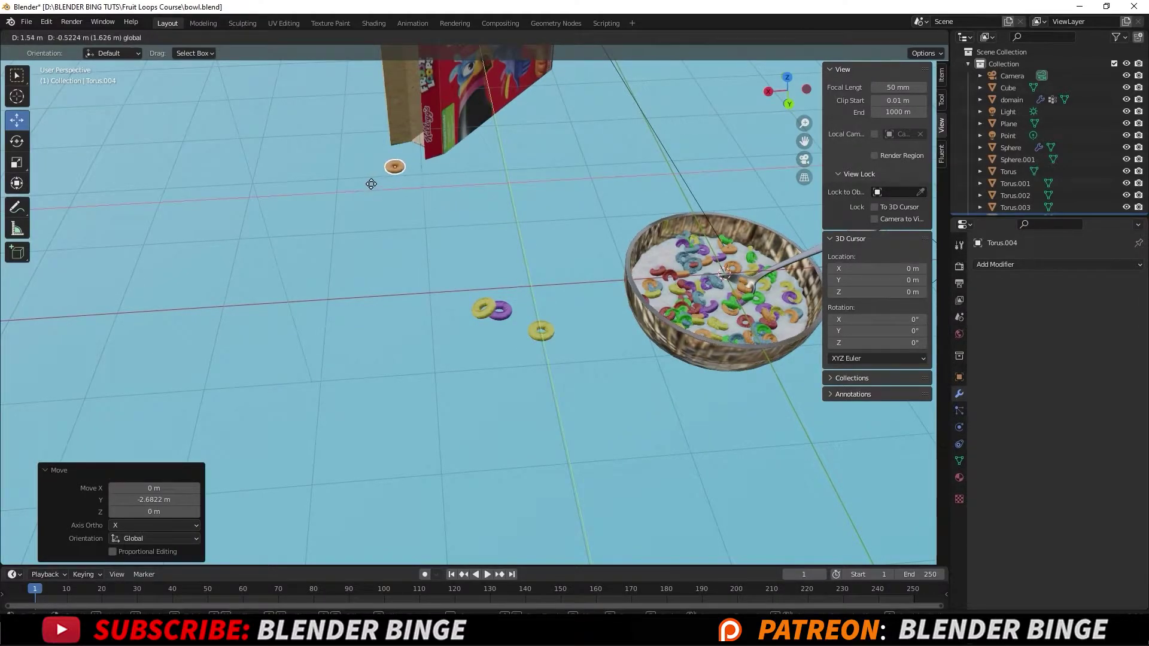
pyautogui.click(367, 183)
# Step: Duplicate the orange loop and place the red copy beside it
pyautogui.hotkey('shift', 'd')
pyautogui.rightClick(367, 183)
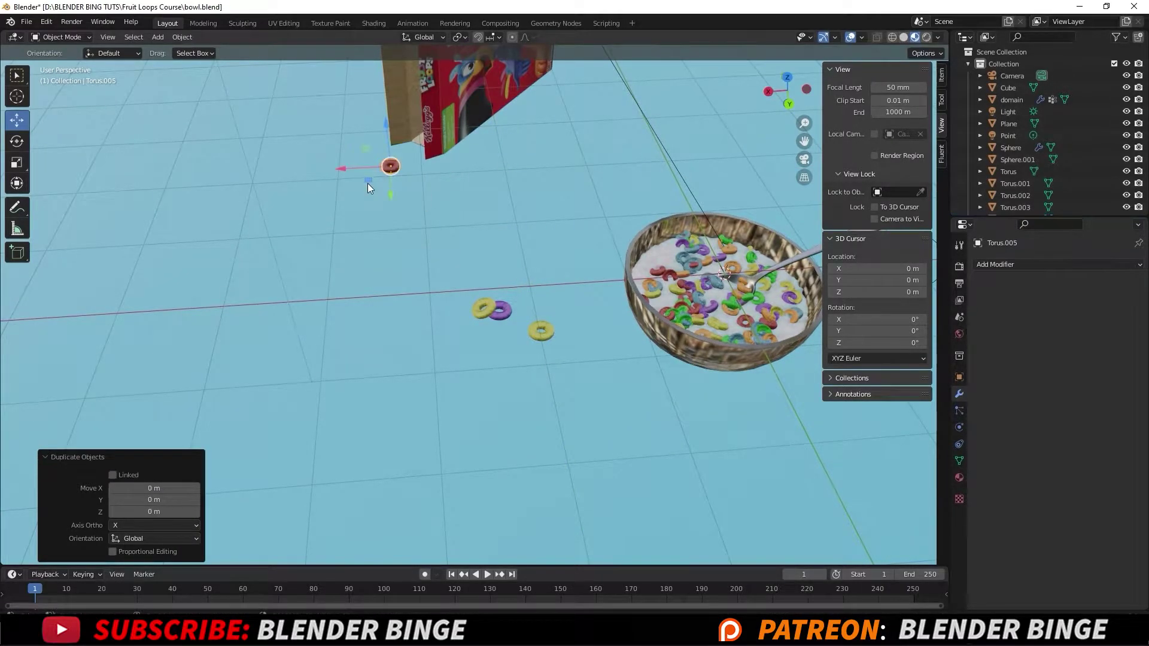
pyautogui.press('g')
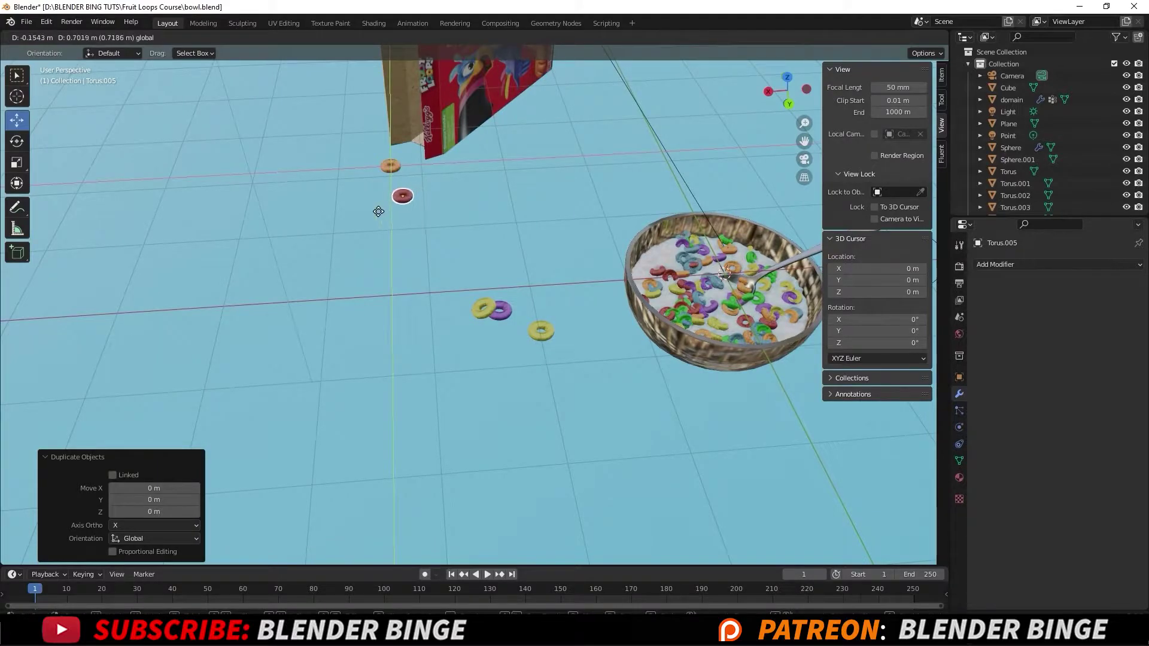
pyautogui.click(383, 209)
pyautogui.moveTo(483, 236); pyautogui.dragTo(413, 203, button='middle')
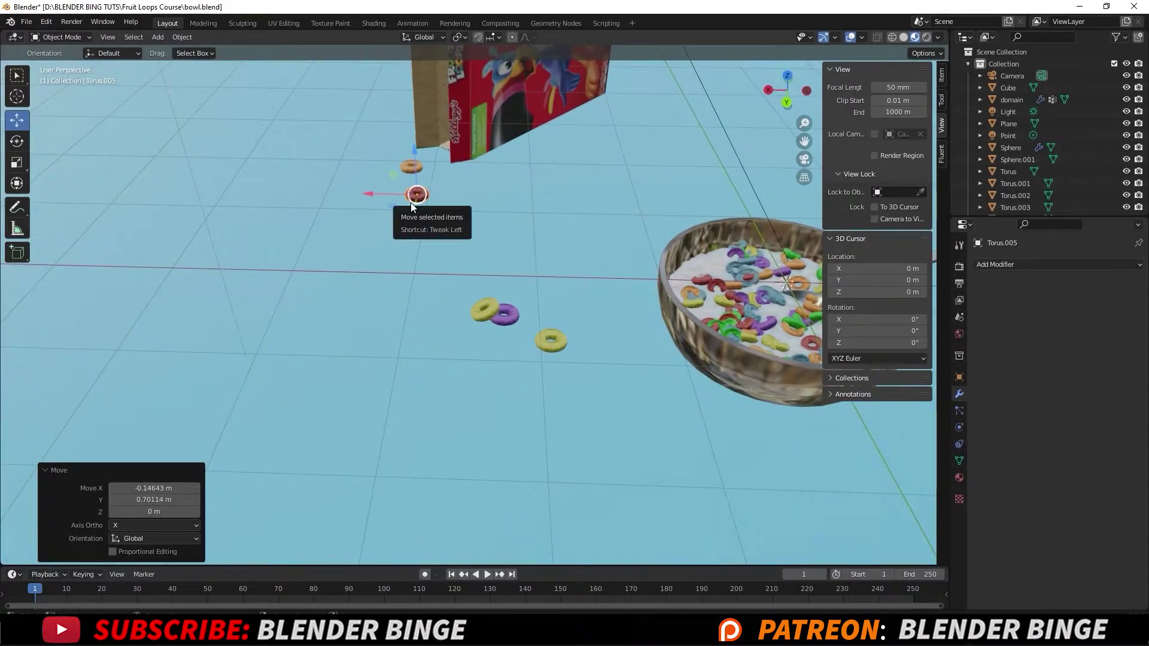
# Step: Add a green copy toward the bowl, then zoom out to view the whole scene
pyautogui.hotkey('shift', 'd')
pyautogui.rightClick(388, 185)
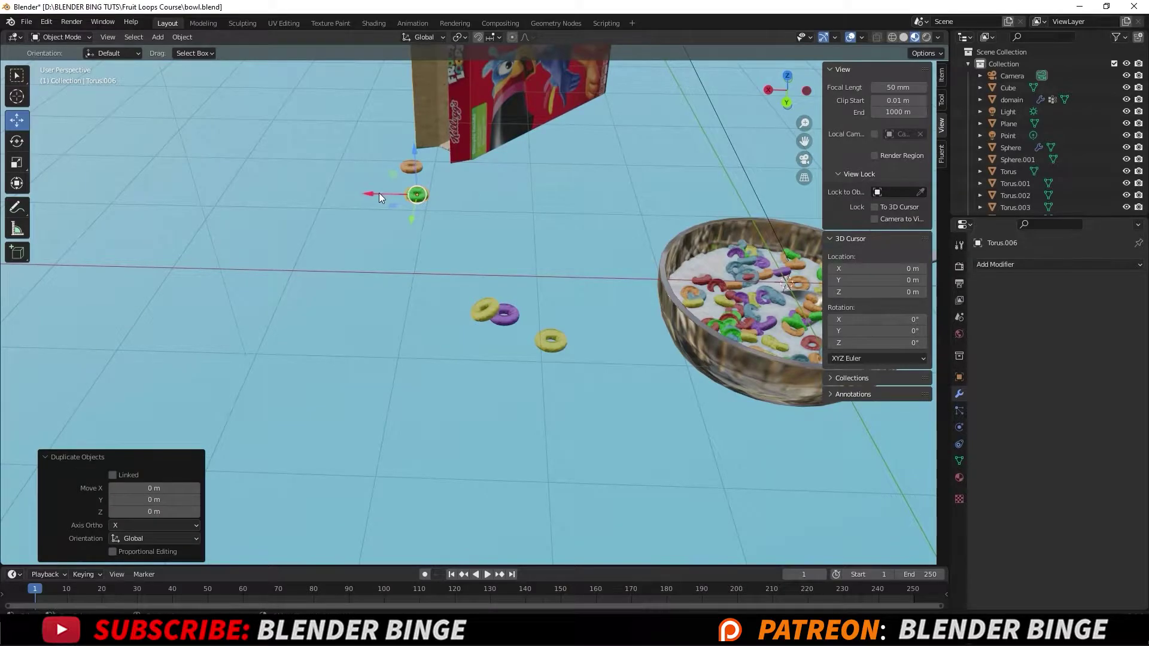
pyautogui.press('g')
pyautogui.click(545, 201)
pyautogui.click(593, 238)
pyautogui.scroll(-5, 592, 234)
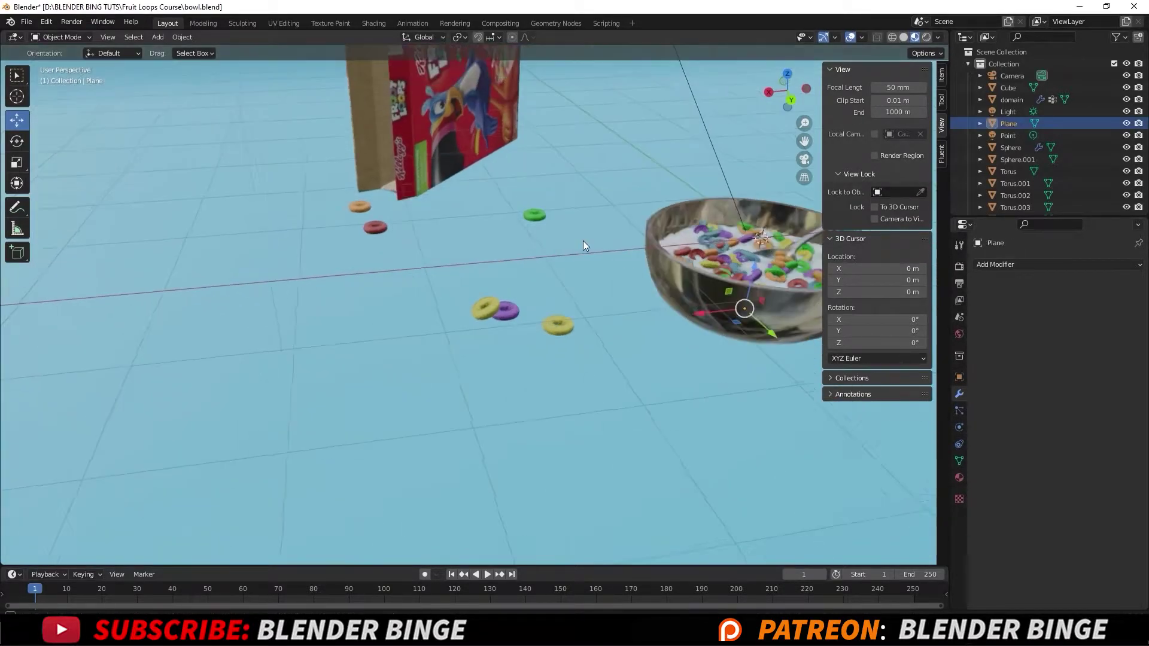
pyautogui.moveTo(583, 240); pyautogui.dragTo(436, 261, button='middle')
# Step: Duplicate the green loop and move the copy along X to the bowl's rim
pyautogui.click(425, 279)
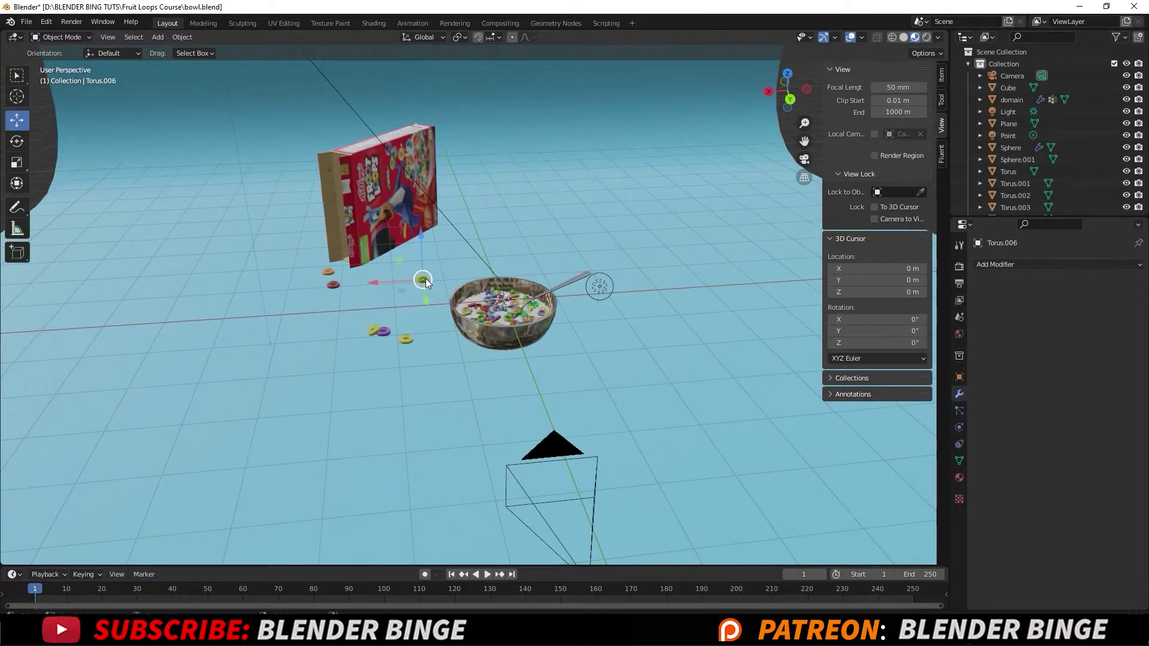
pyautogui.hotkey('shift', 'd')
pyautogui.rightClick(378, 278)
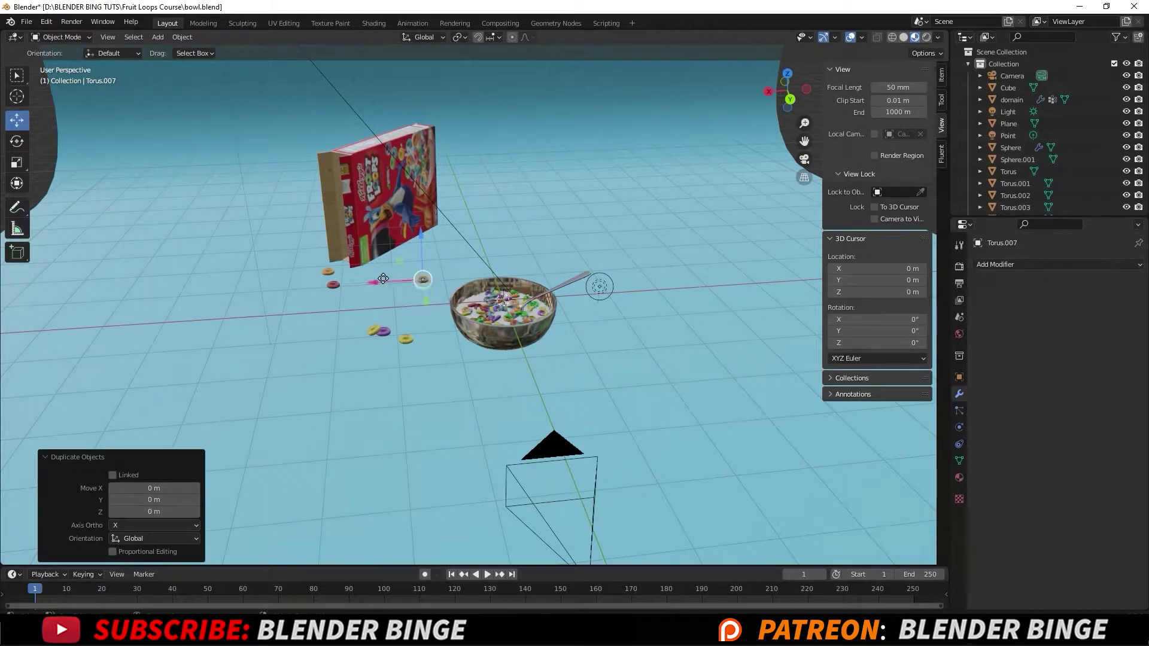
pyautogui.press('g')
pyautogui.press('x')
pyautogui.click(515, 275)
pyautogui.scroll(2, 516, 274)
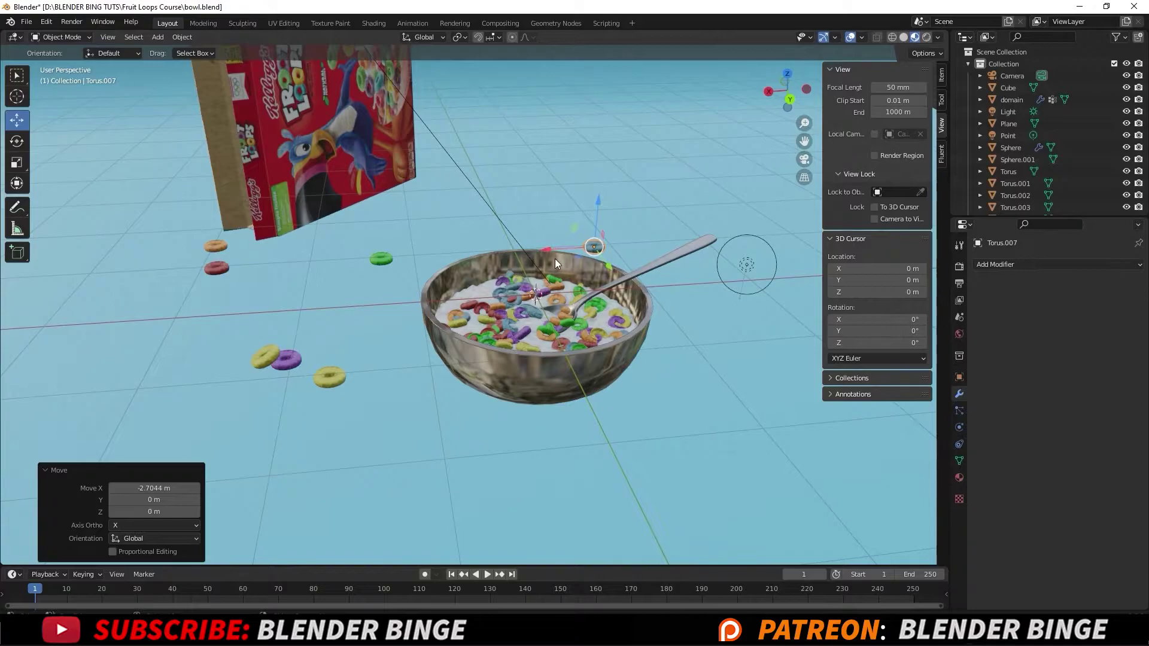
pyautogui.moveTo(555, 259); pyautogui.dragTo(597, 220, button='middle')
pyautogui.moveTo(587, 213); pyautogui.dragTo(557, 227)
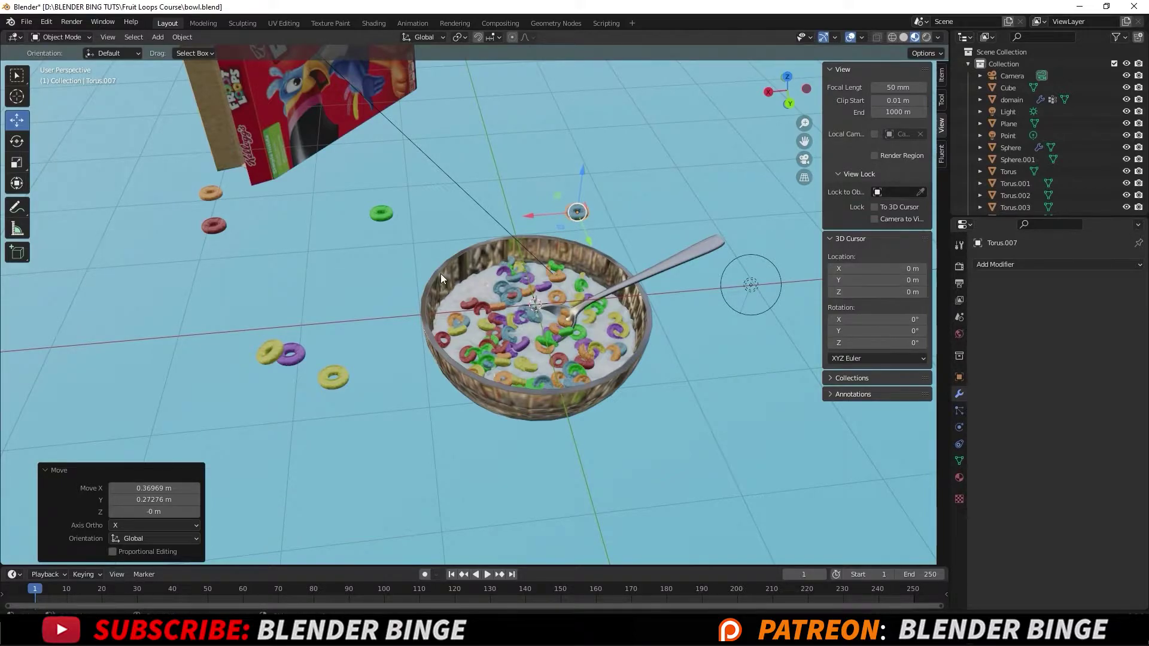
# Step: Move Torus.007 onto the floor right of the bowl and check it through the camera
pyautogui.click(441, 176)
pyautogui.moveTo(469, 221); pyautogui.dragTo(470, 218, button='middle')
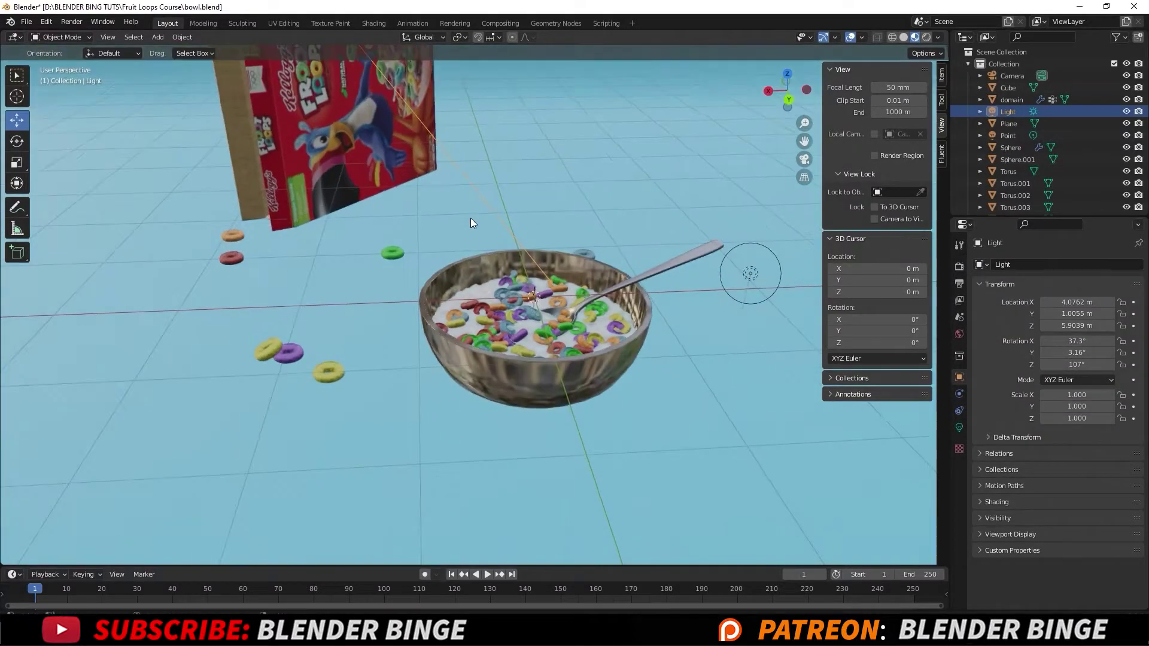
pyautogui.moveTo(542, 225); pyautogui.dragTo(561, 250, button='middle')
pyautogui.click(610, 265)
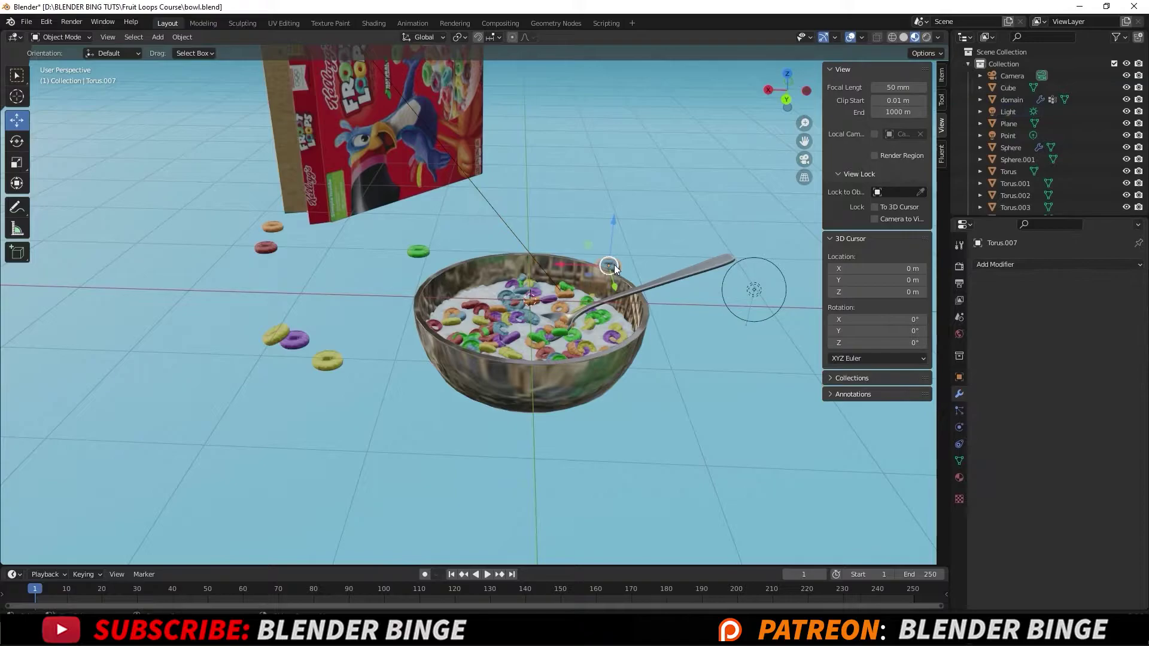
pyautogui.press('g')
pyautogui.click(684, 357)
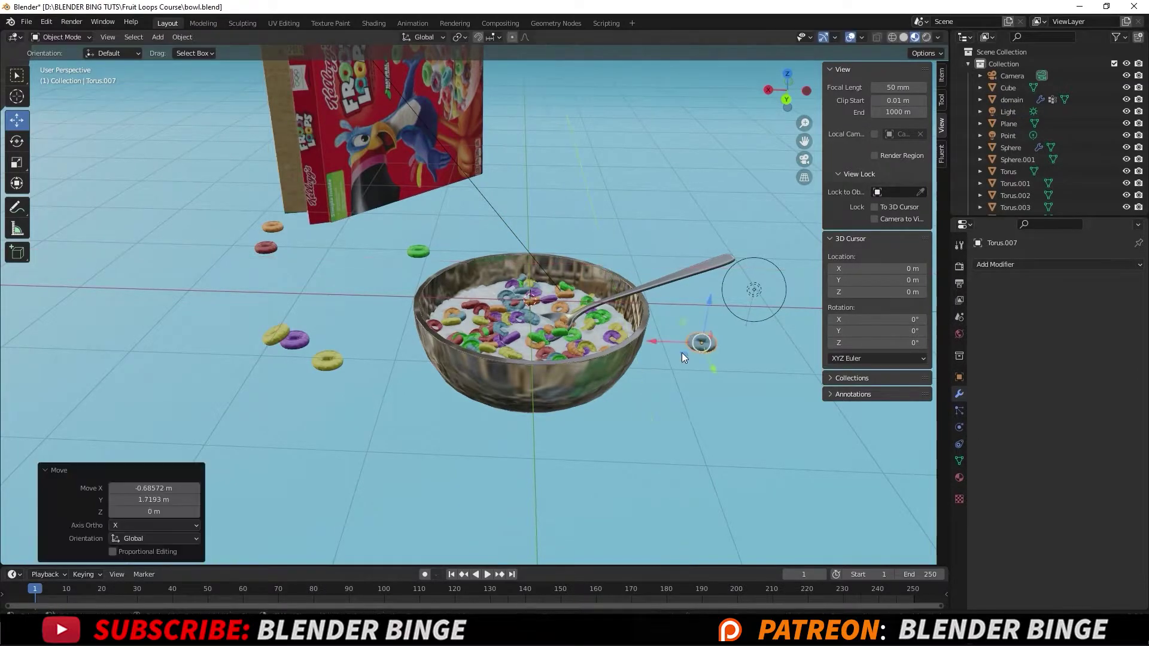
pyautogui.press('KP_0')
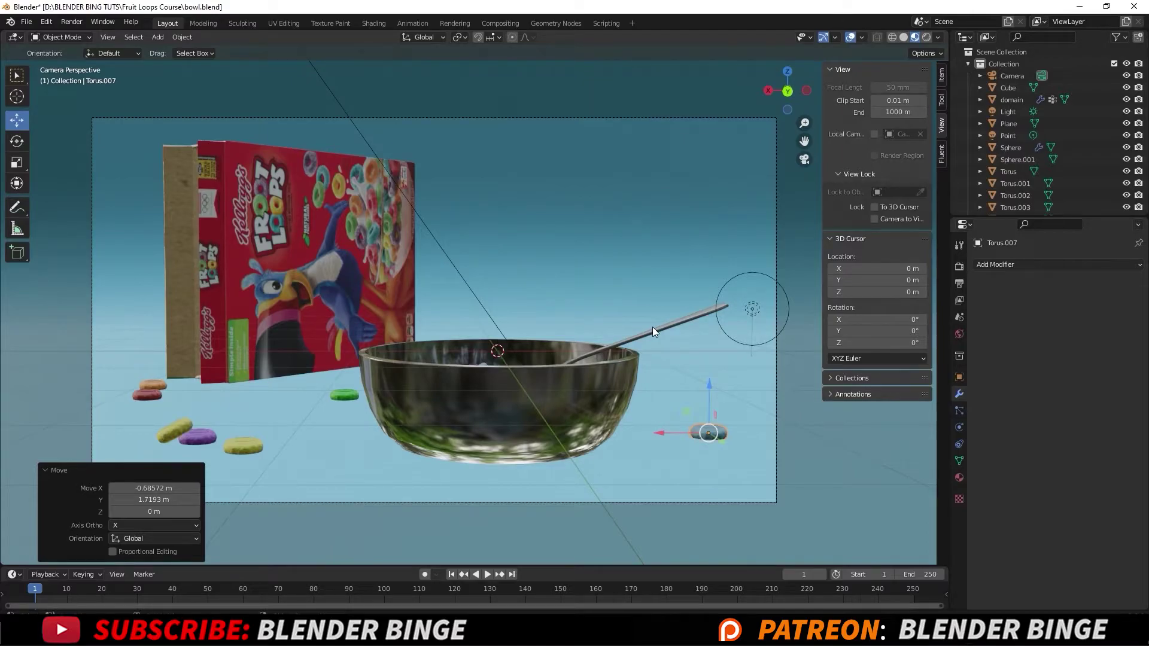
pyautogui.press('KP_0')
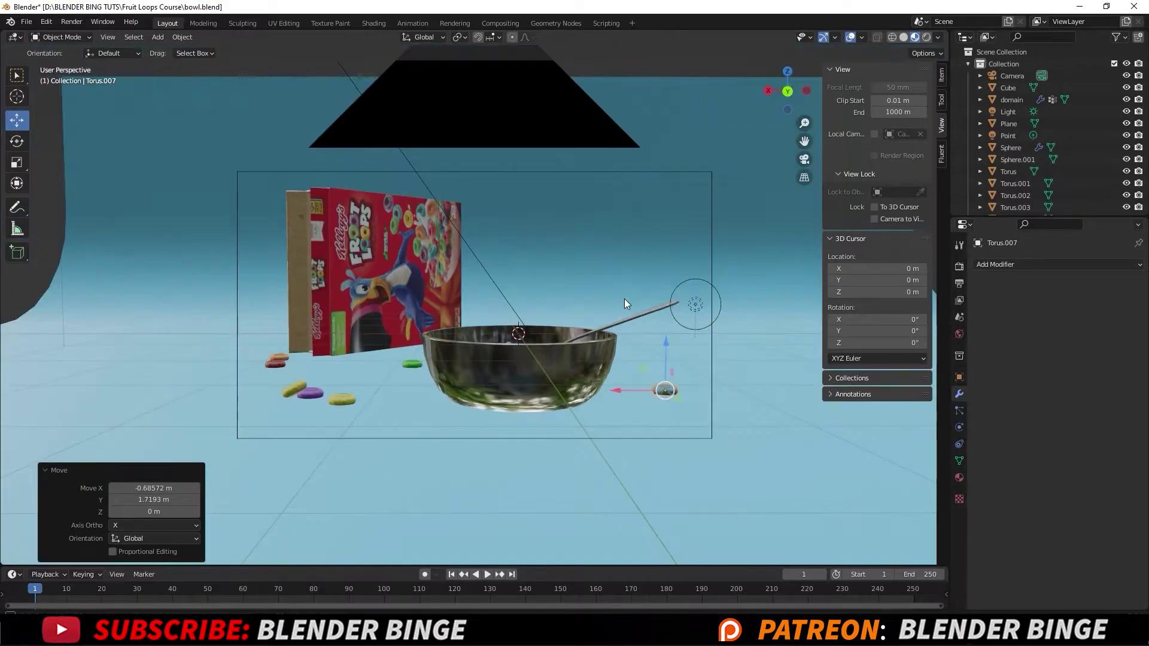
# Step: Duplicate Torus.007 and move the copy −4.015 m on Y behind the bowl, then view through the camera
pyautogui.hotkey('shift', 'd')
pyautogui.rightClick(659, 360)
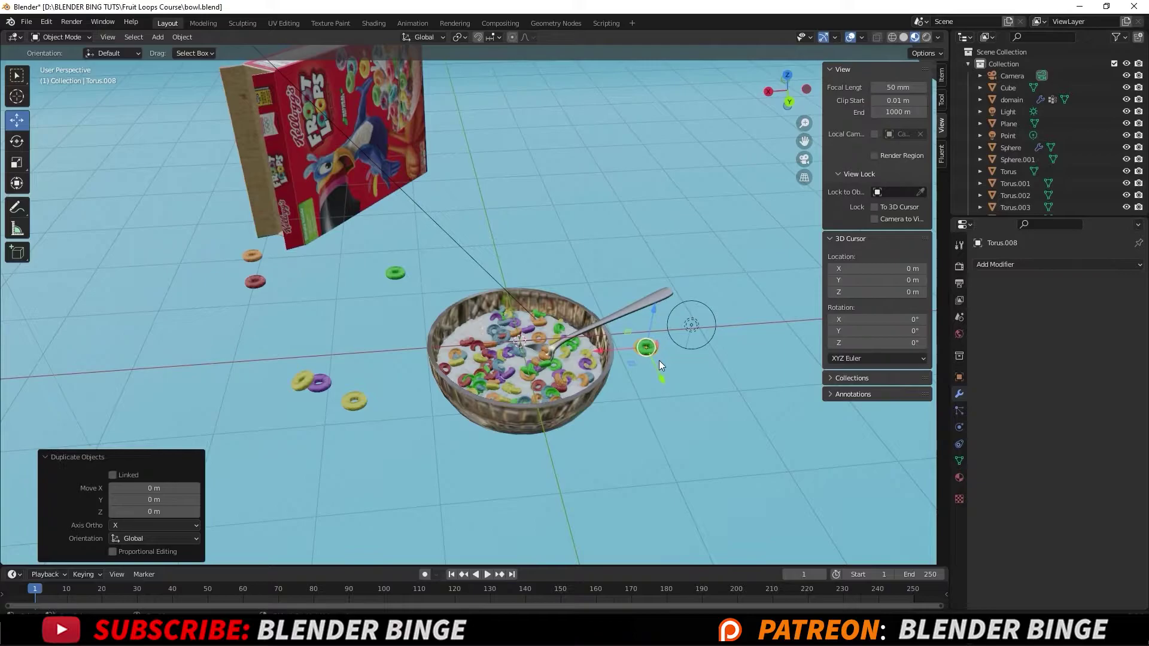
pyautogui.press('g')
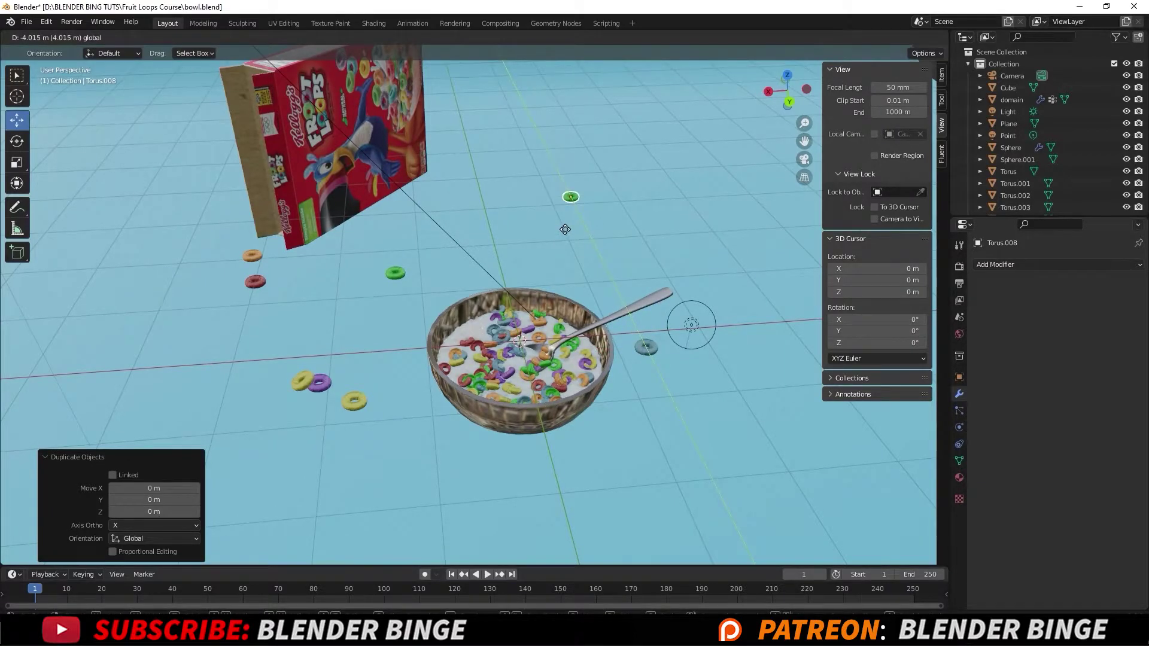
pyautogui.click(565, 229)
pyautogui.moveTo(556, 357); pyautogui.dragTo(551, 350, button='middle')
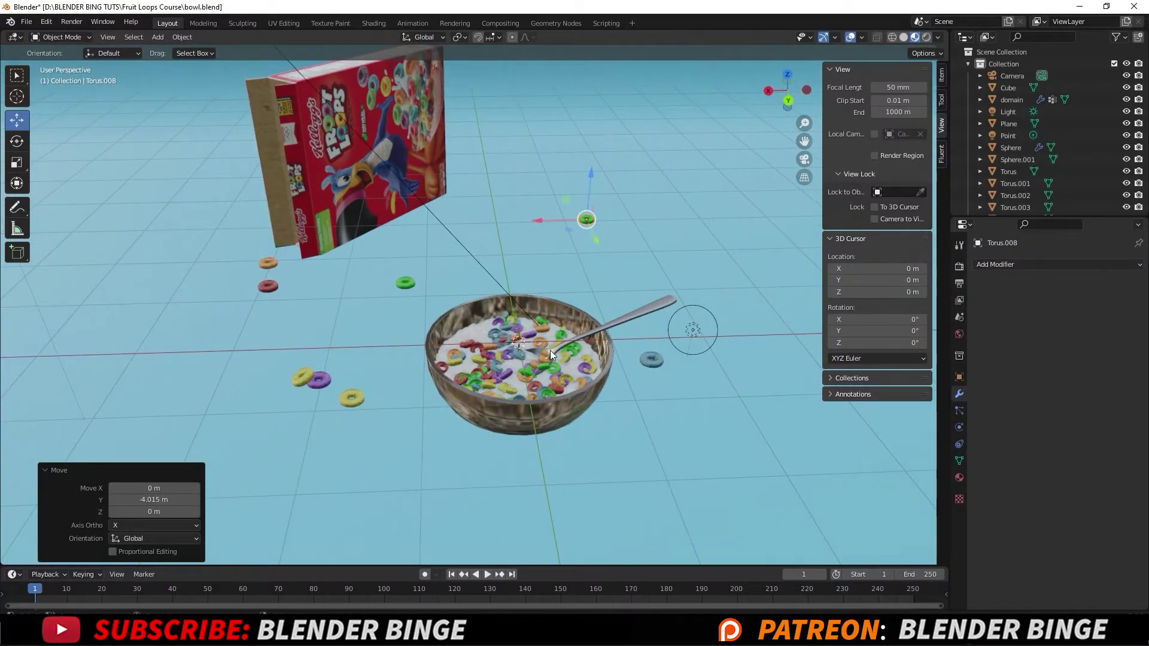
pyautogui.press('KP_0')
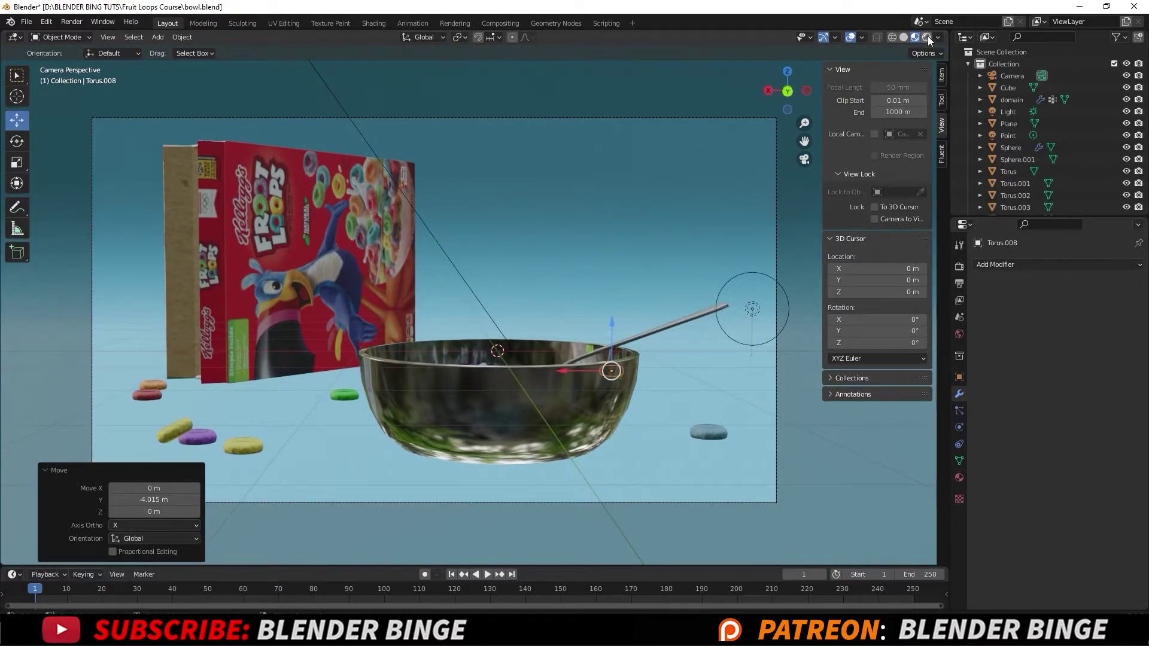
# Step: Save the file and switch the viewport to Rendered shading
pyautogui.click(26, 22)
pyautogui.click(53, 103)
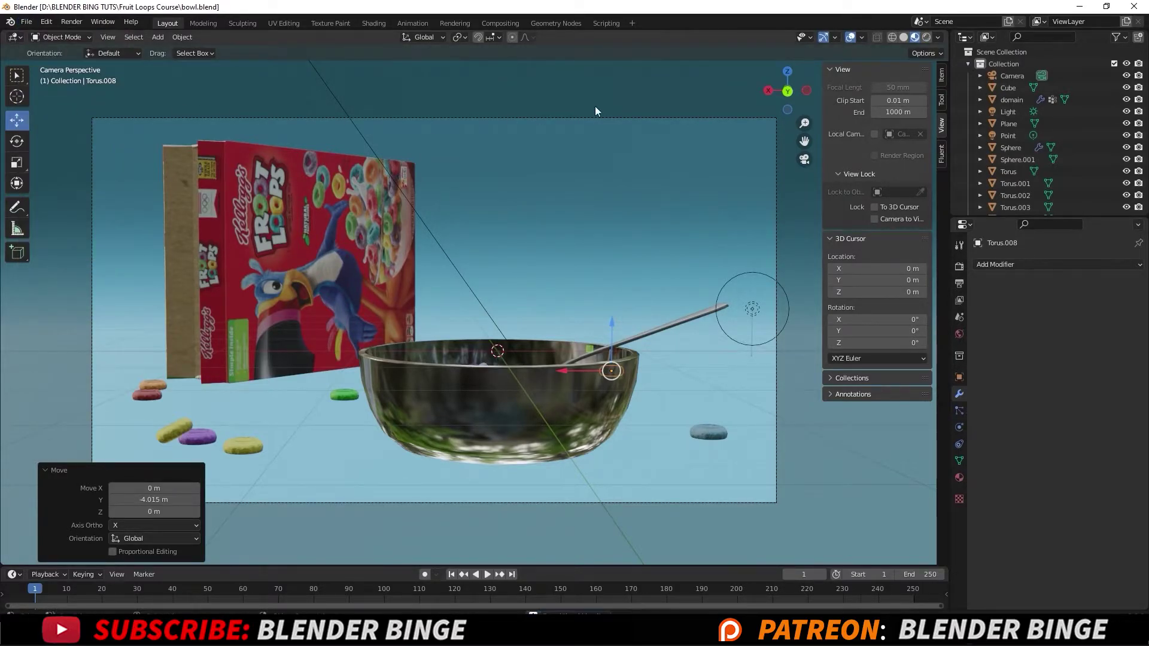
pyautogui.click(925, 38)
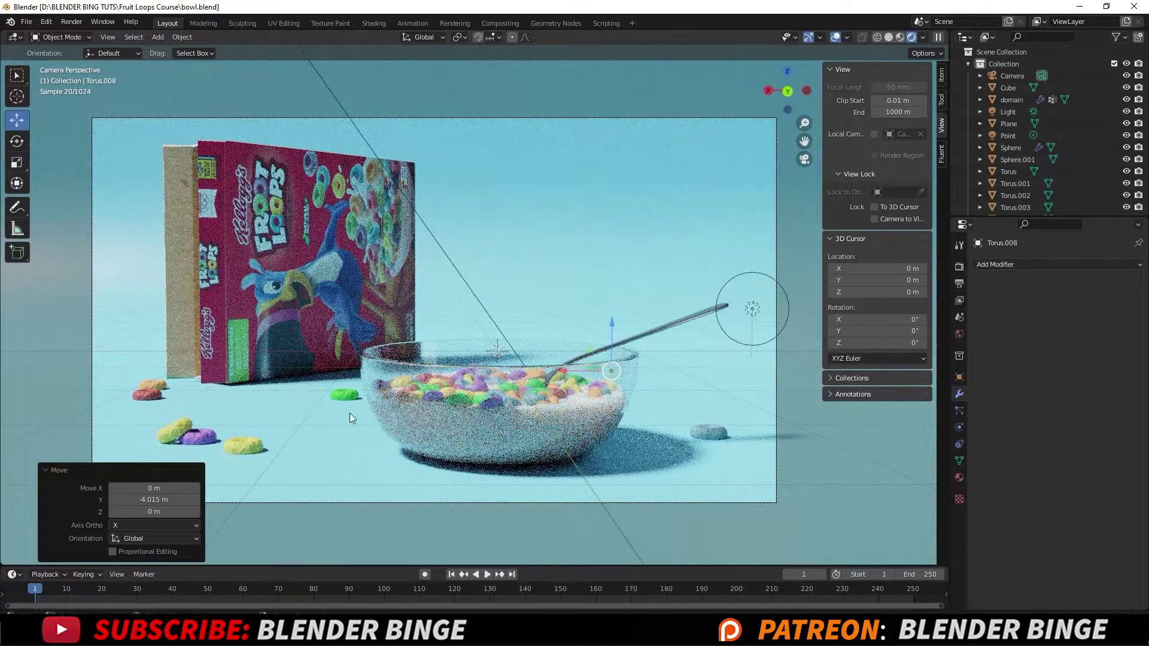
# Step: Select Torus.001 to Torus.008 in the Outliner, raise them slightly, then select the plane
pyautogui.scroll(-5, 1039, 192)
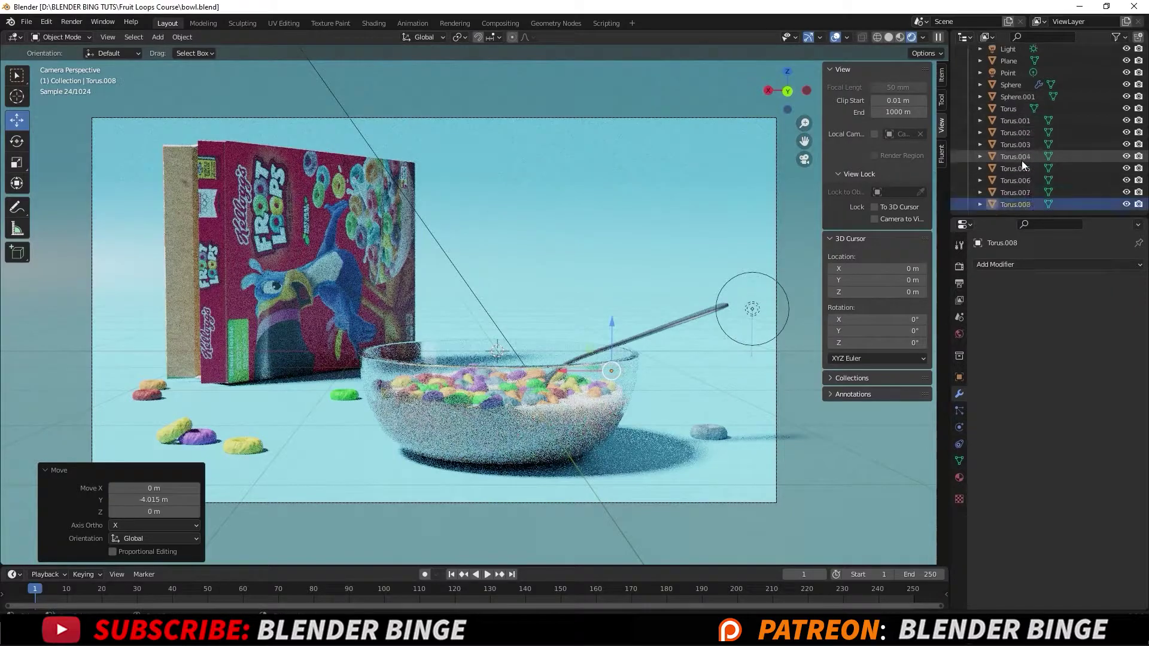
pyautogui.click(1013, 120)
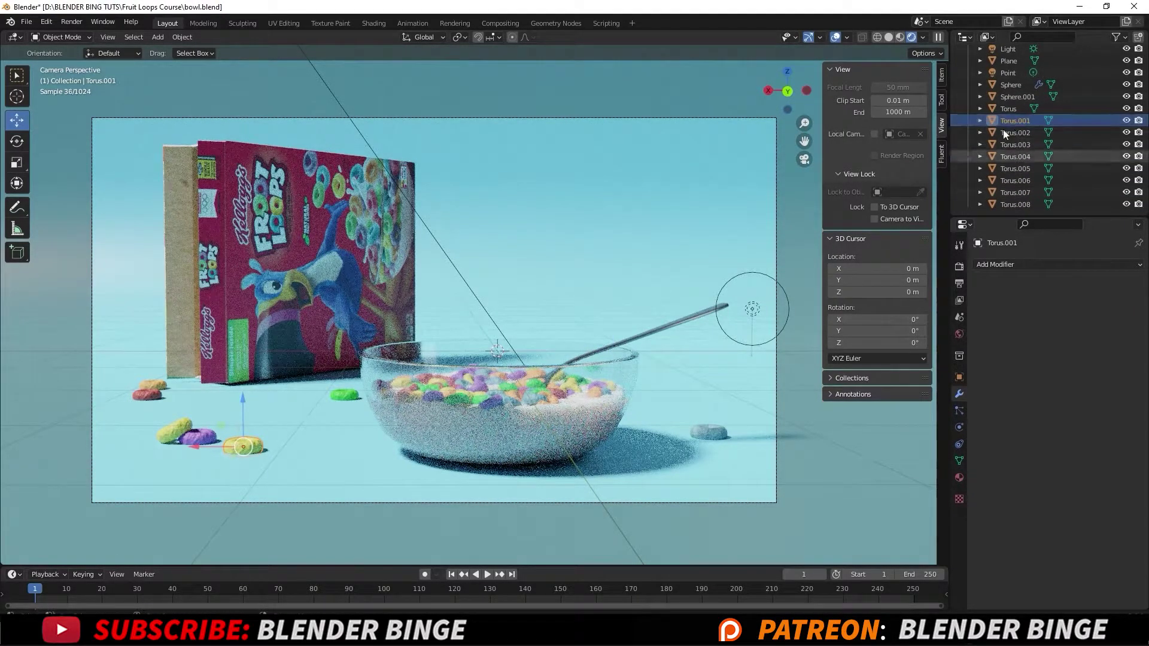
pyautogui.keyDown('shift'); pyautogui.click(1015, 203); pyautogui.keyUp('shift')
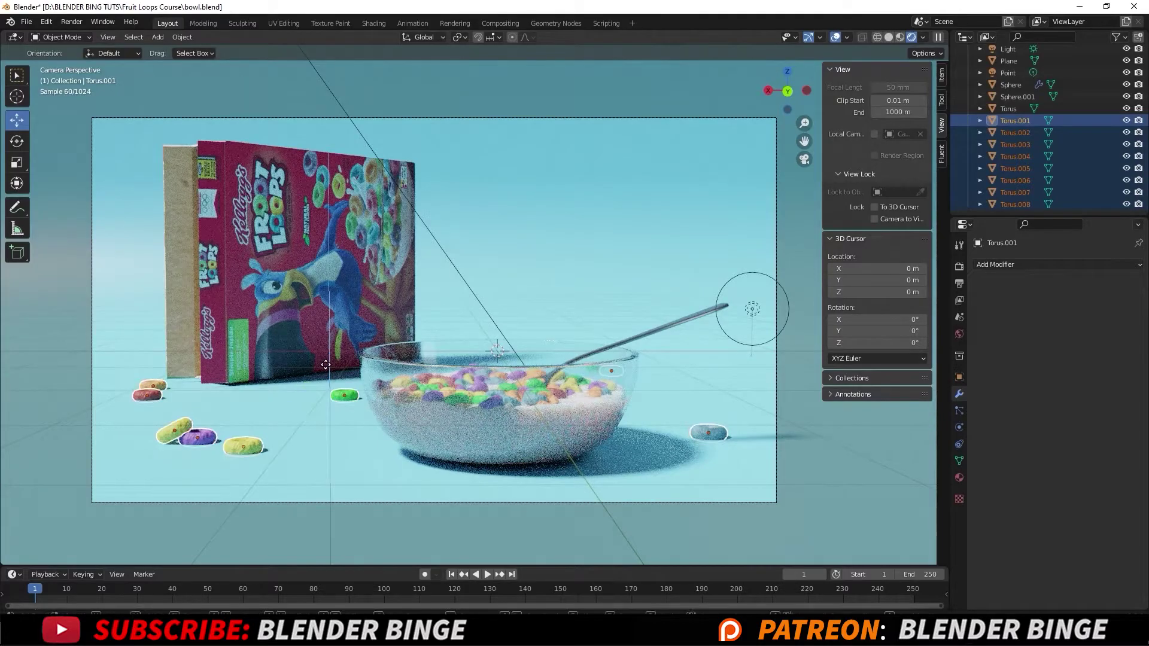
pyautogui.moveTo(329, 366); pyautogui.dragTo(328, 367)
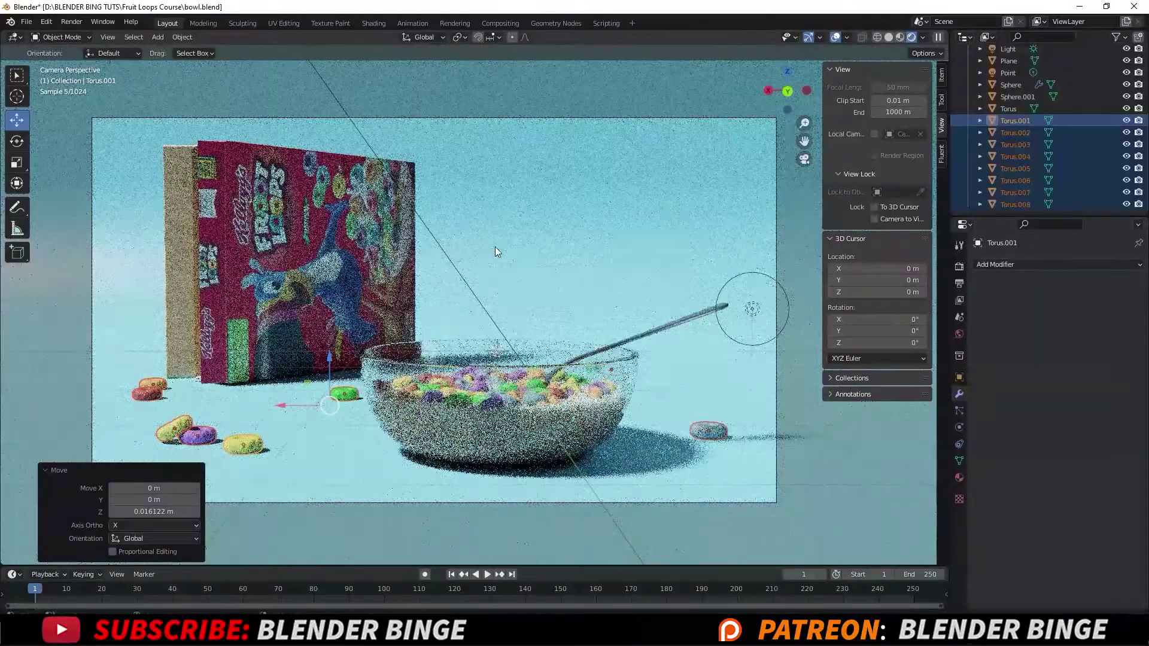
pyautogui.click(507, 243)
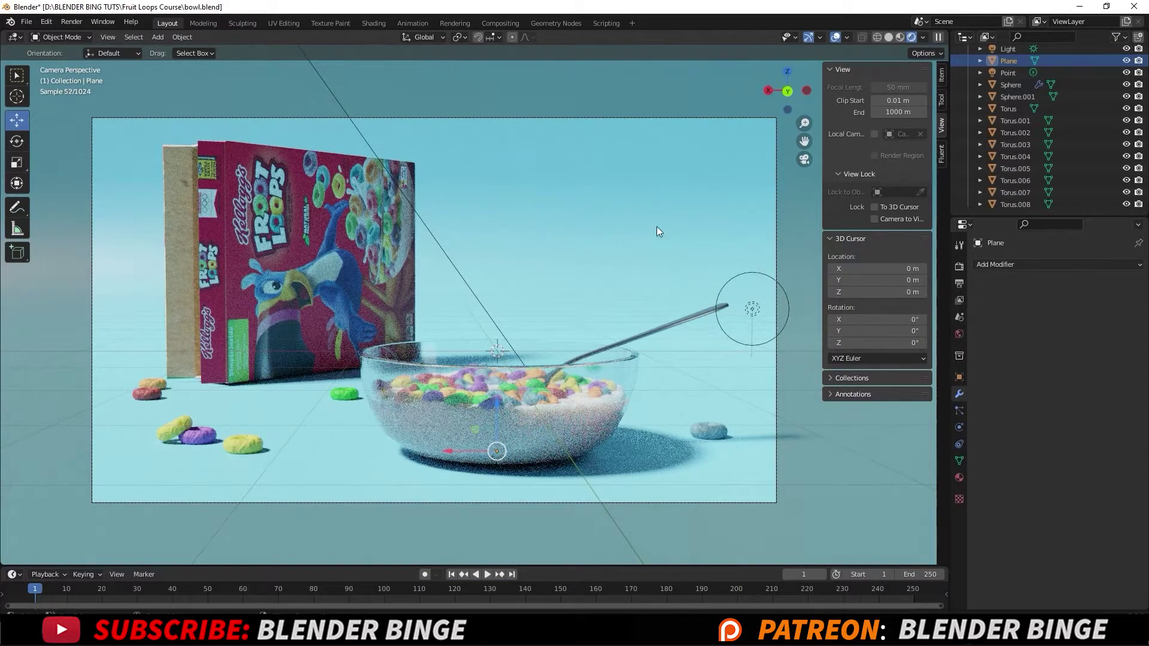
# Step: Turn off X-ray, save bowl.blend, and switch the viewport to Solid shading
pyautogui.click(878, 37)
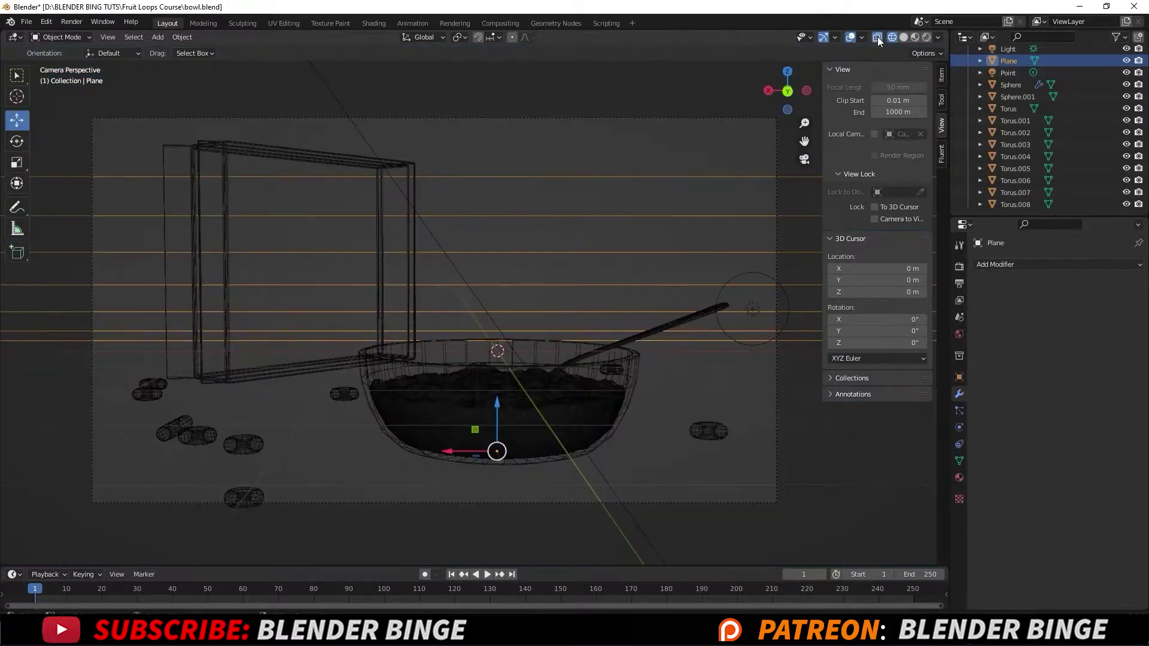
pyautogui.click(877, 37)
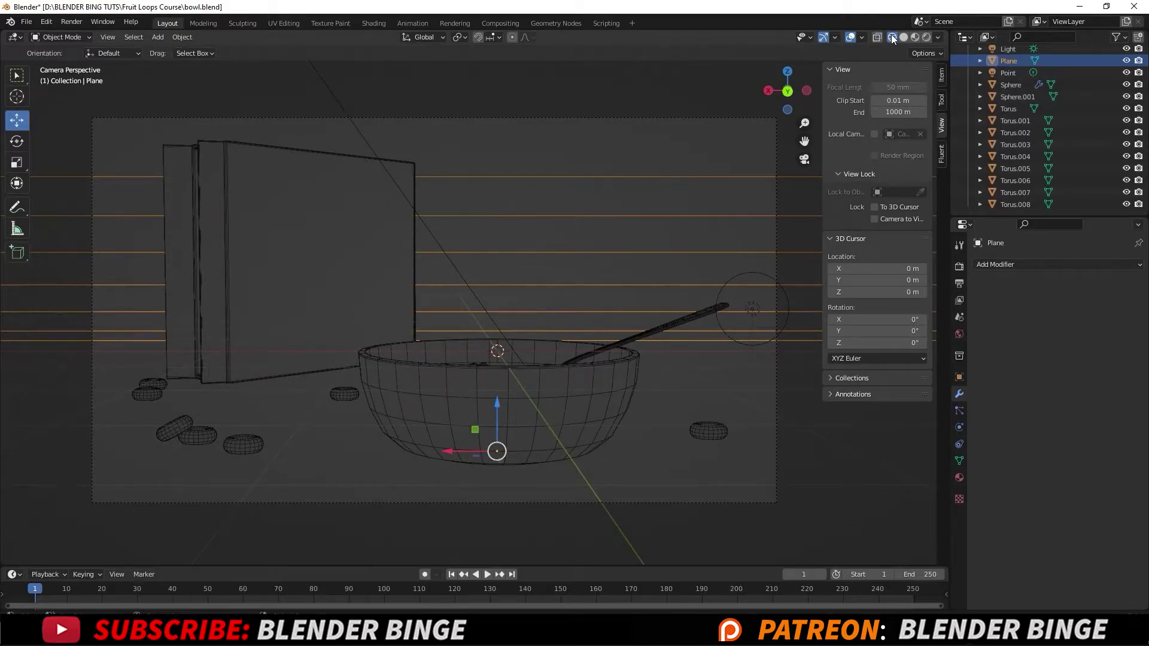
pyautogui.click(26, 21)
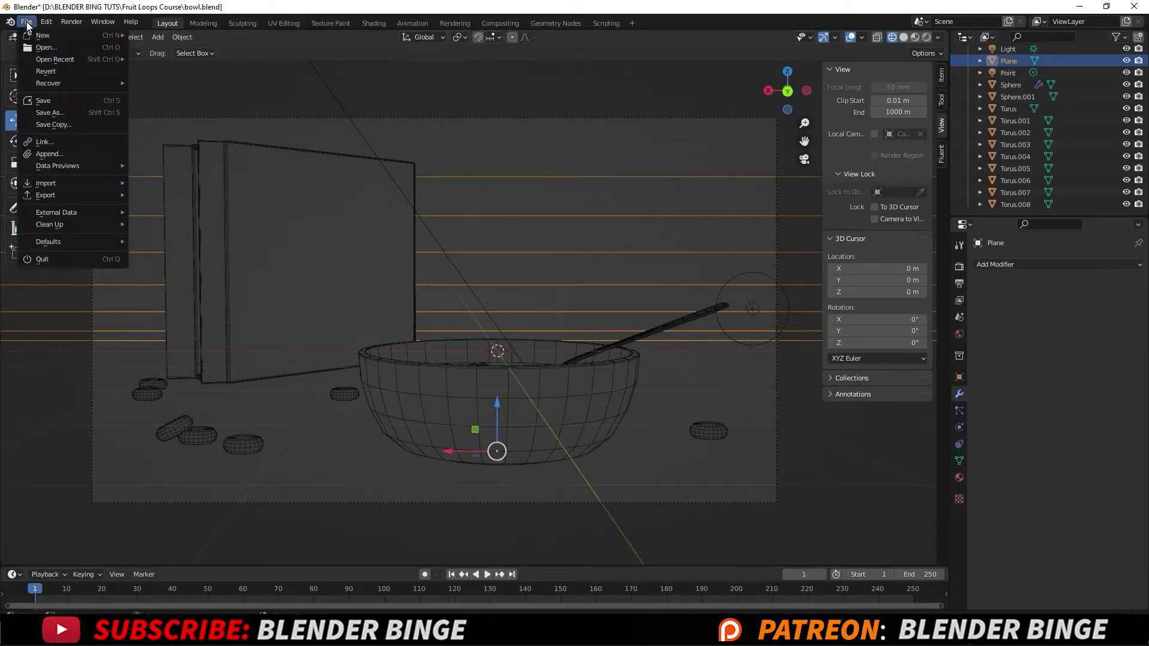
pyautogui.click(55, 102)
pyautogui.click(903, 37)
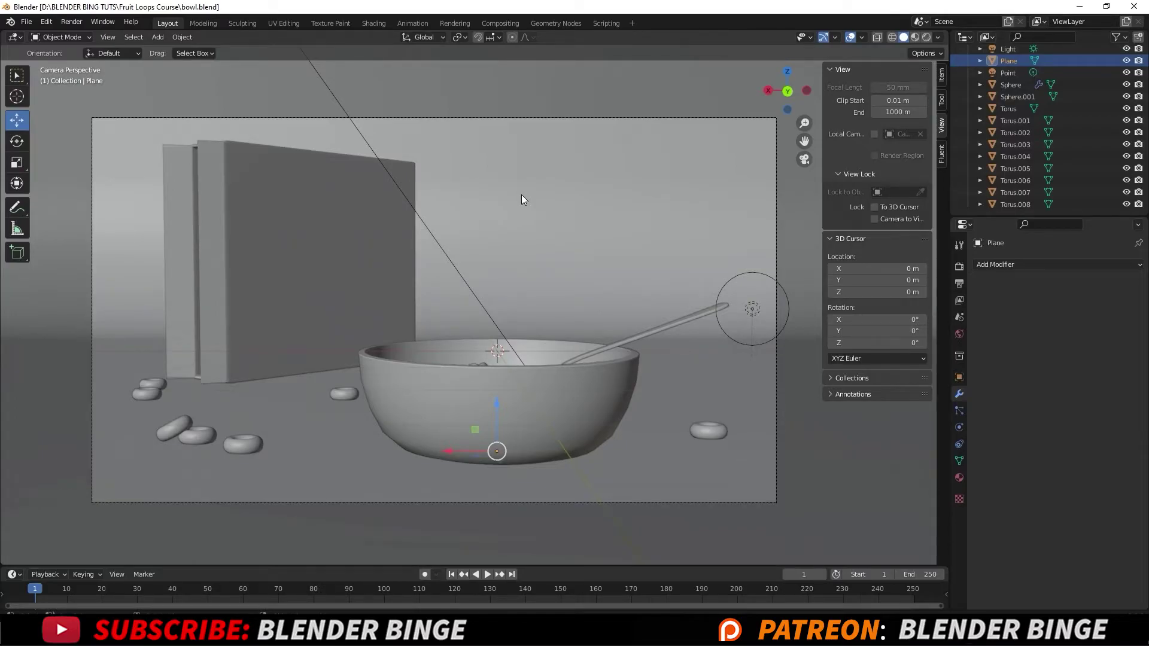
# Step: Render the scene with Cycles using F12, close the render window, and save the file
pyautogui.press('F12')
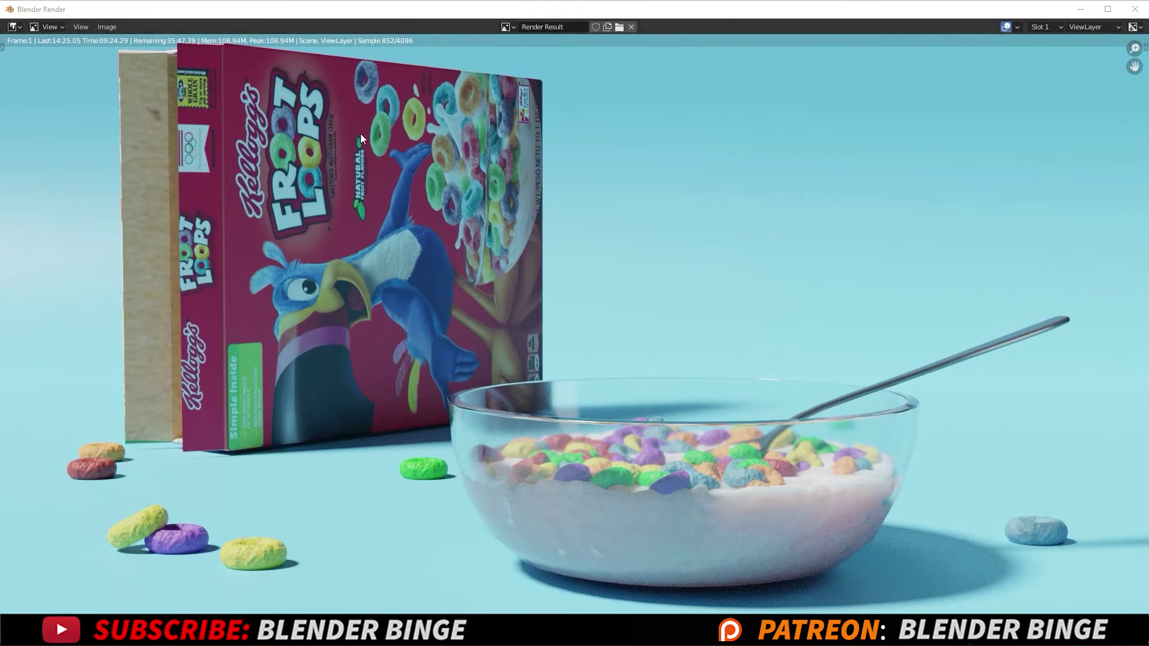
pyautogui.click(1135, 10)
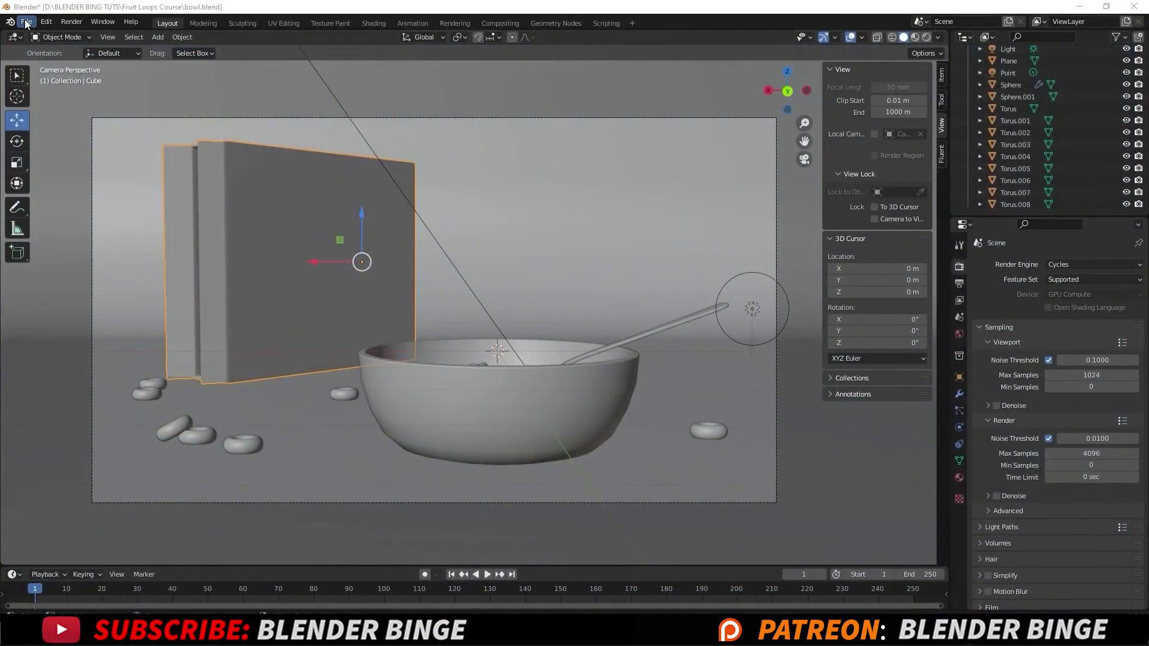
pyautogui.click(27, 22)
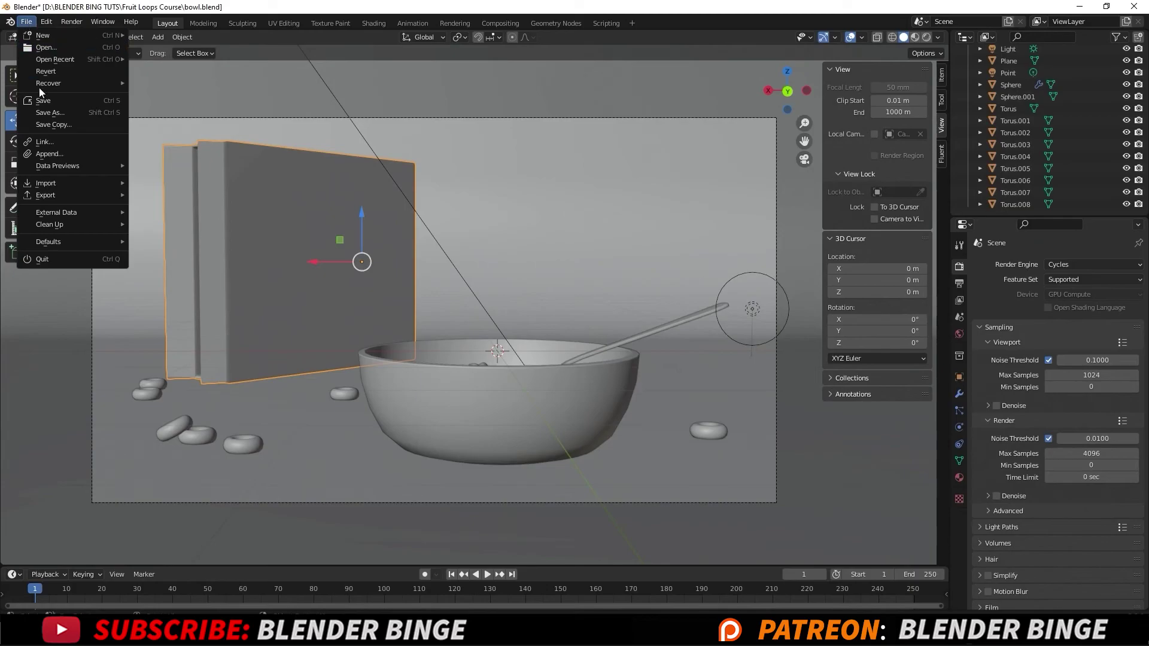
pyautogui.click(53, 101)
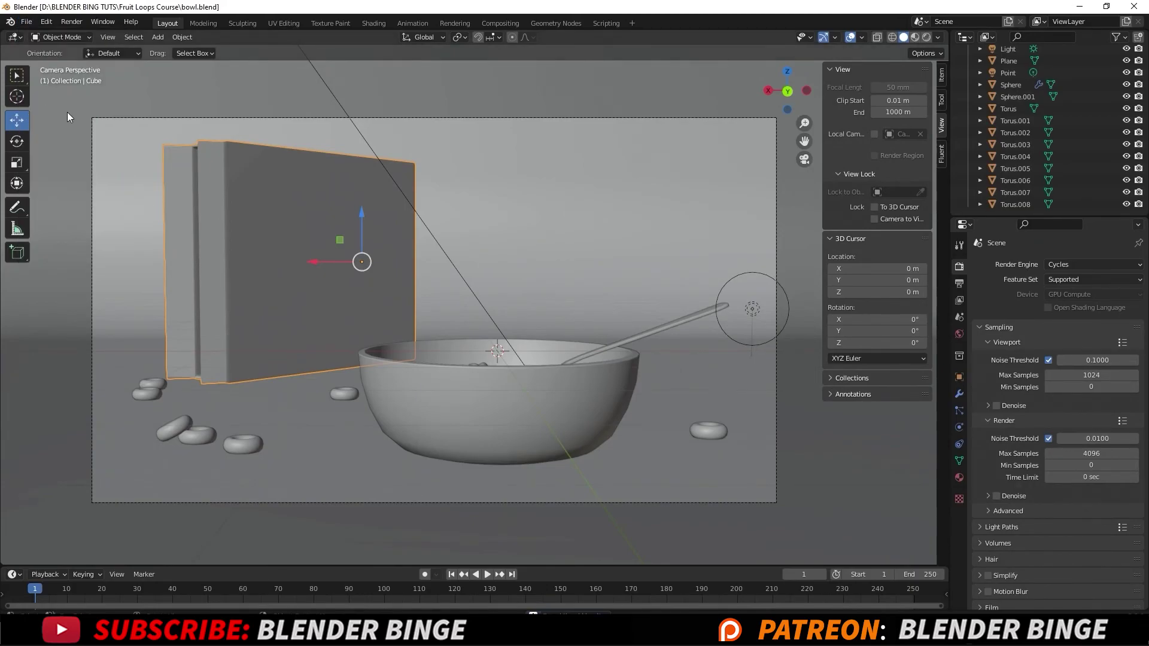